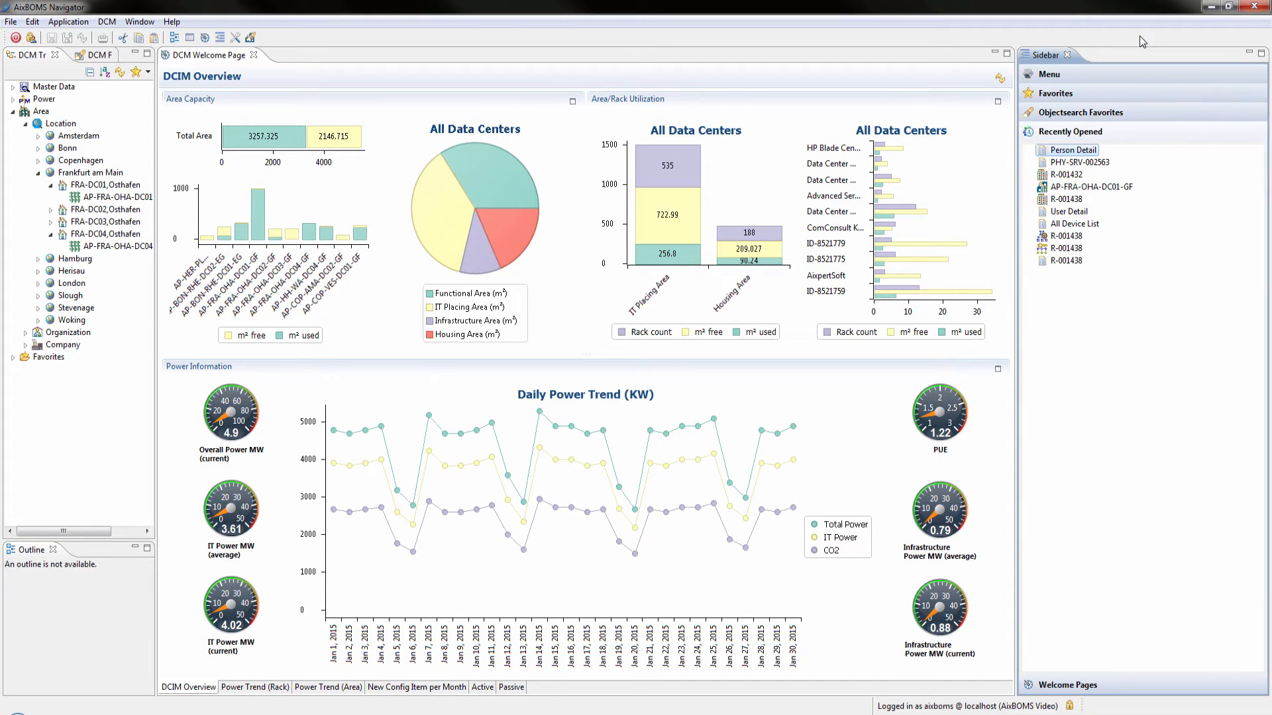
Open the recently used server PHY-SRV-002563 and select the saved object search All Switches in FRA DC01
click(1099, 163)
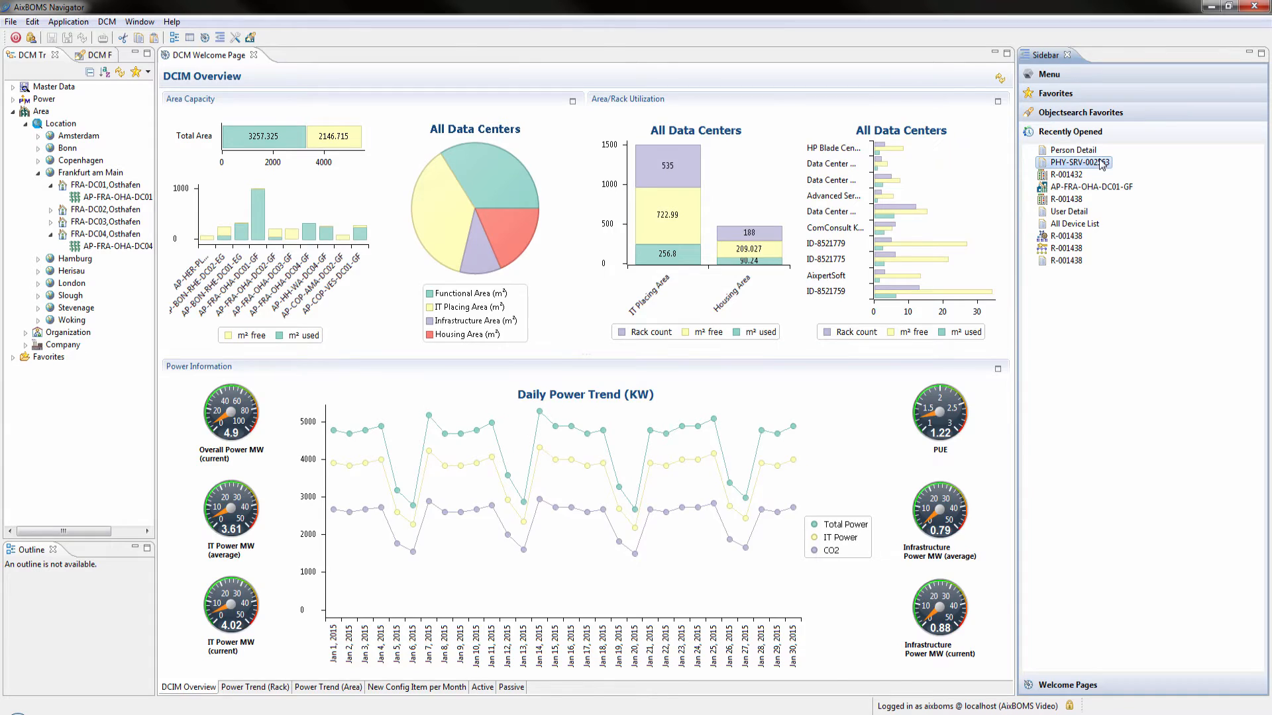
double_click(1100, 161)
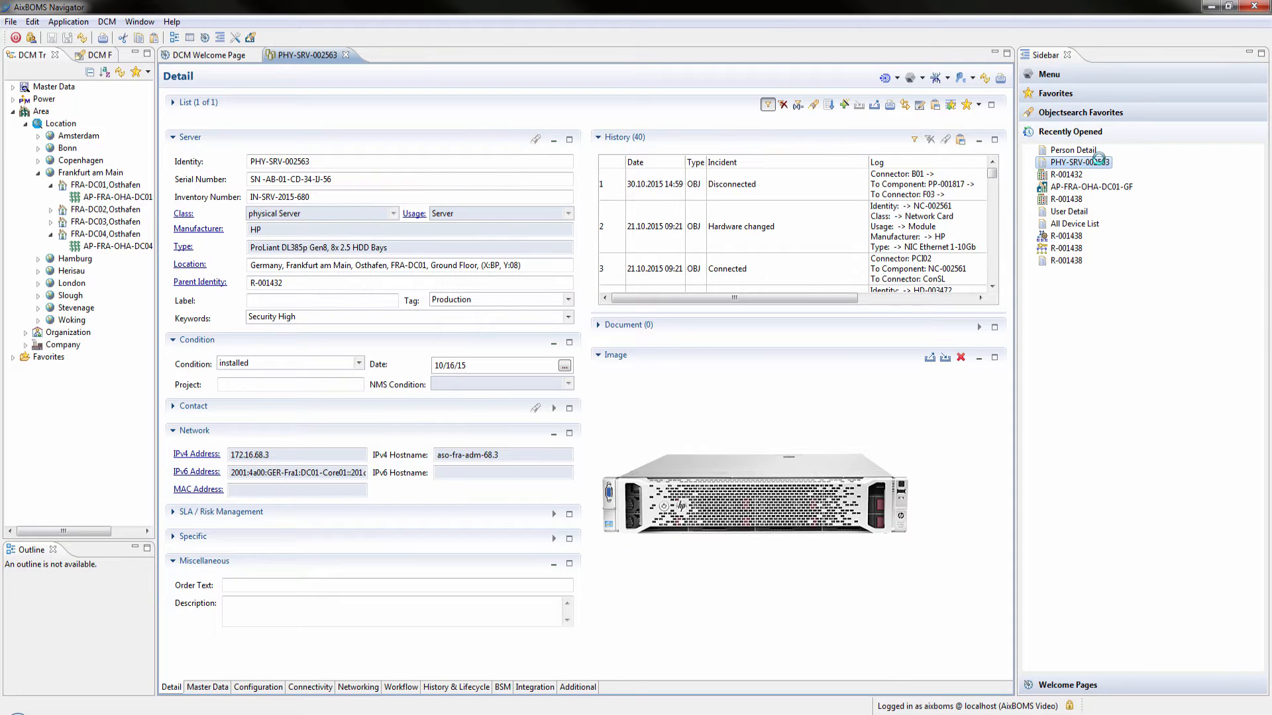
click(1094, 114)
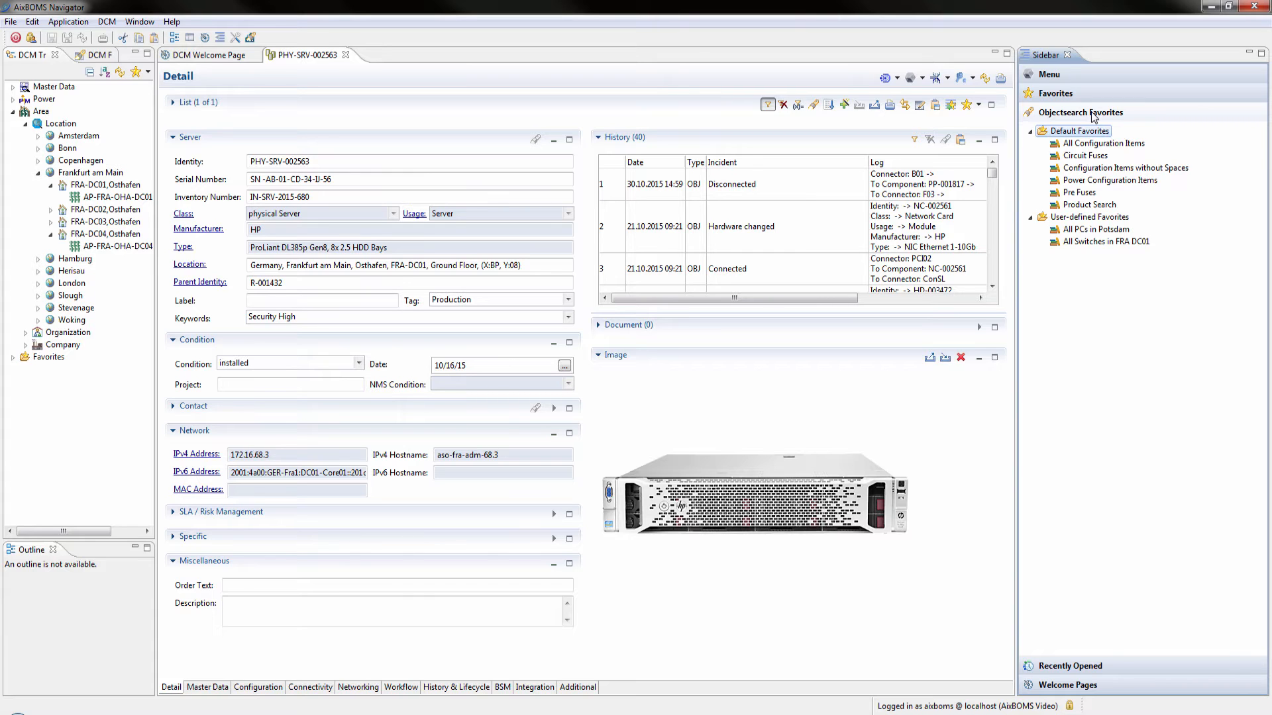
click(1095, 242)
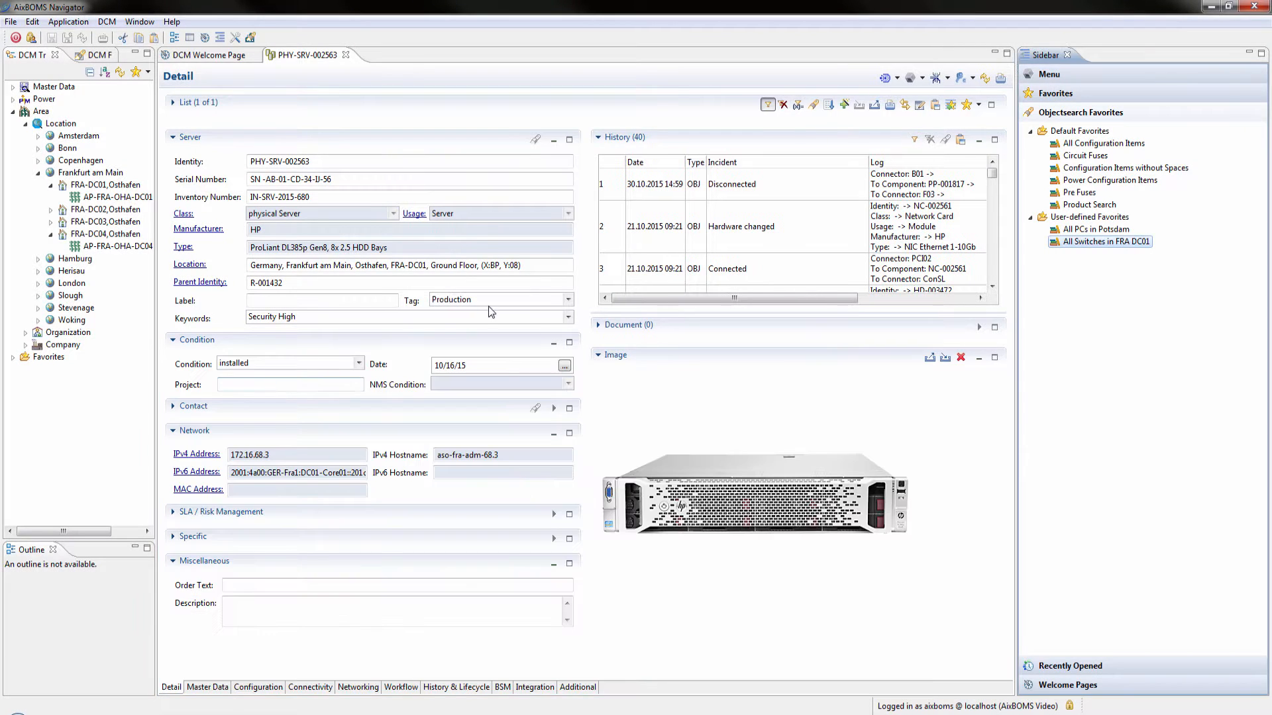
Open the area plan AP-FRA-OHA-DC01-GF and the All Persons List form from the favorites
click(1059, 96)
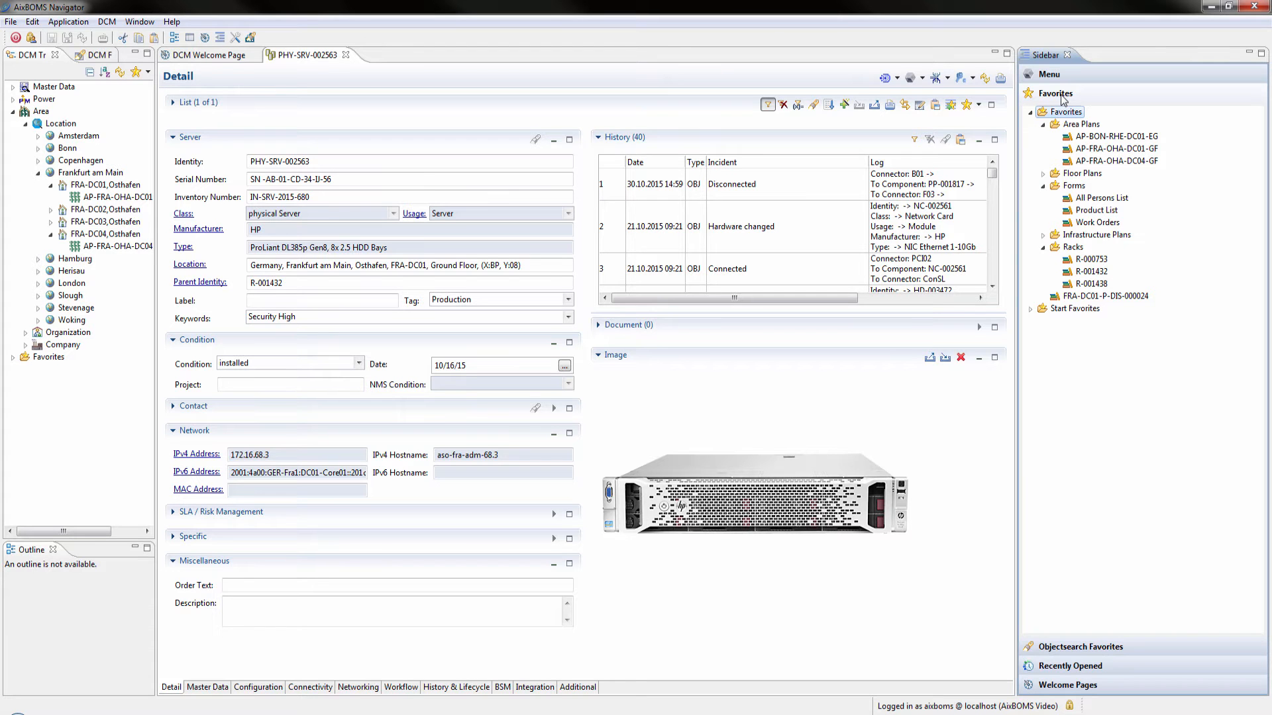
double_click(1081, 150)
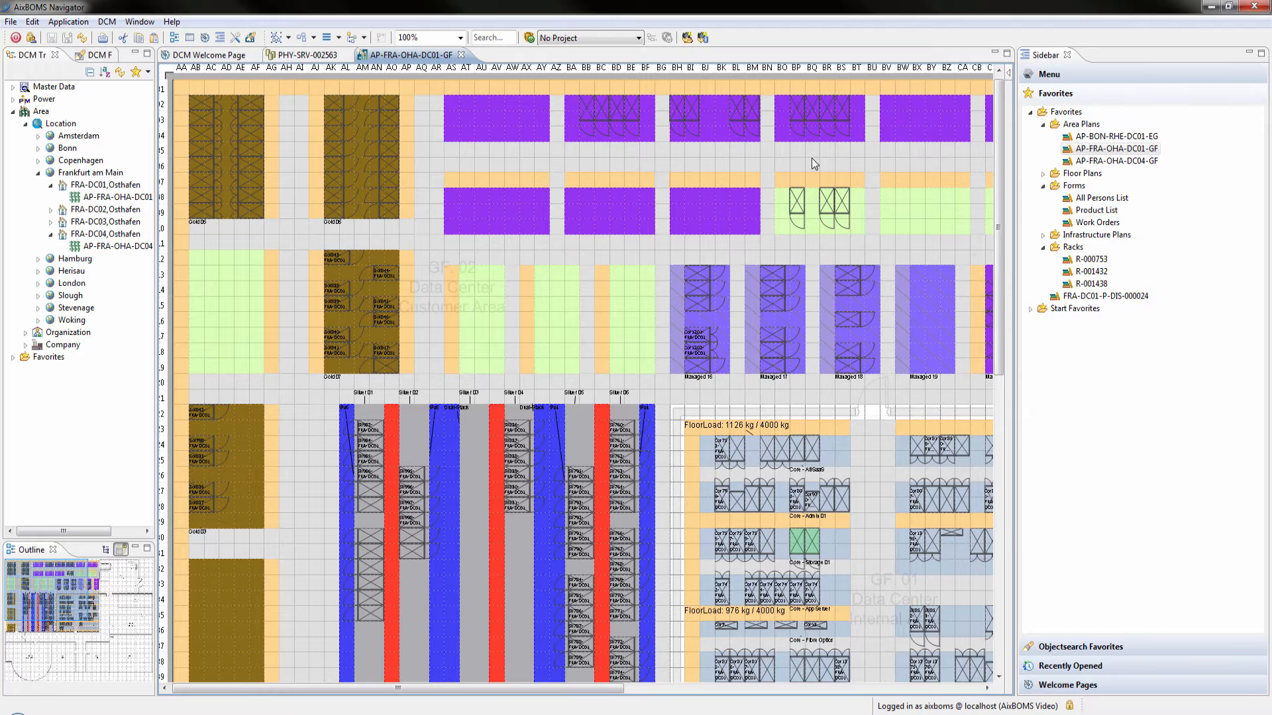
double_click(1079, 199)
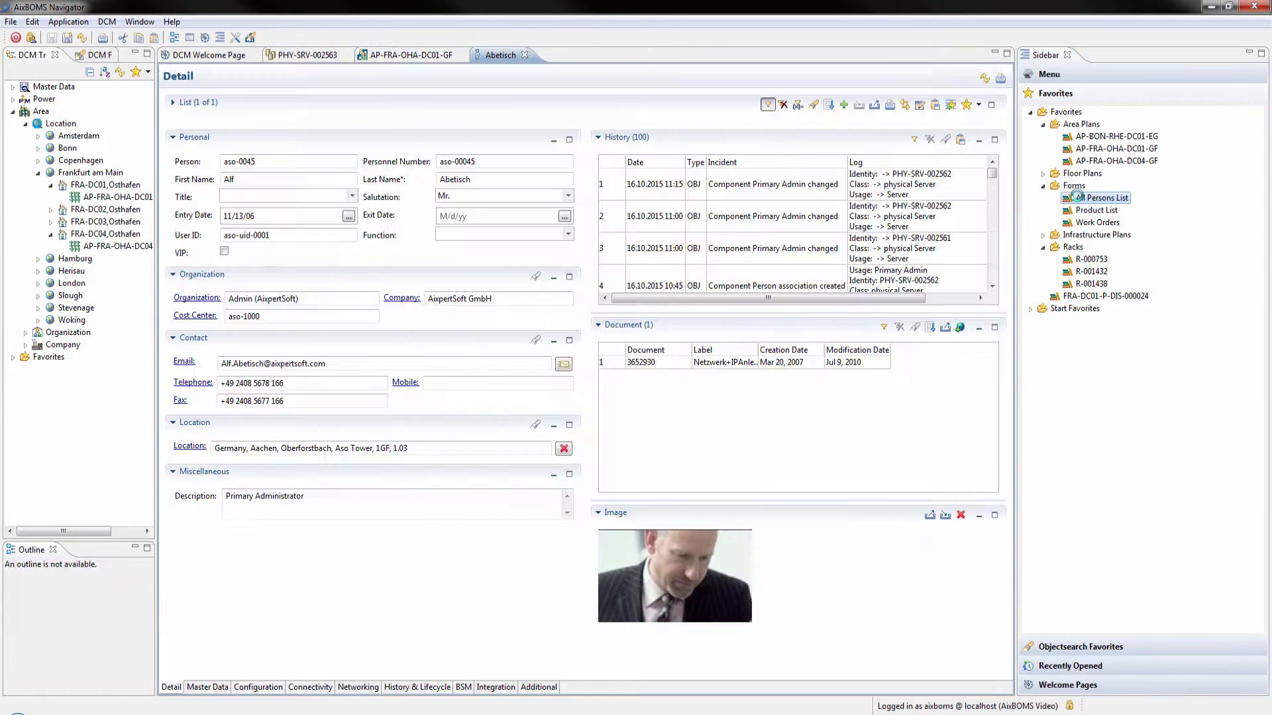
Open the favorite rack R-001432 and set its diagram zoom to 150%
double_click(1089, 271)
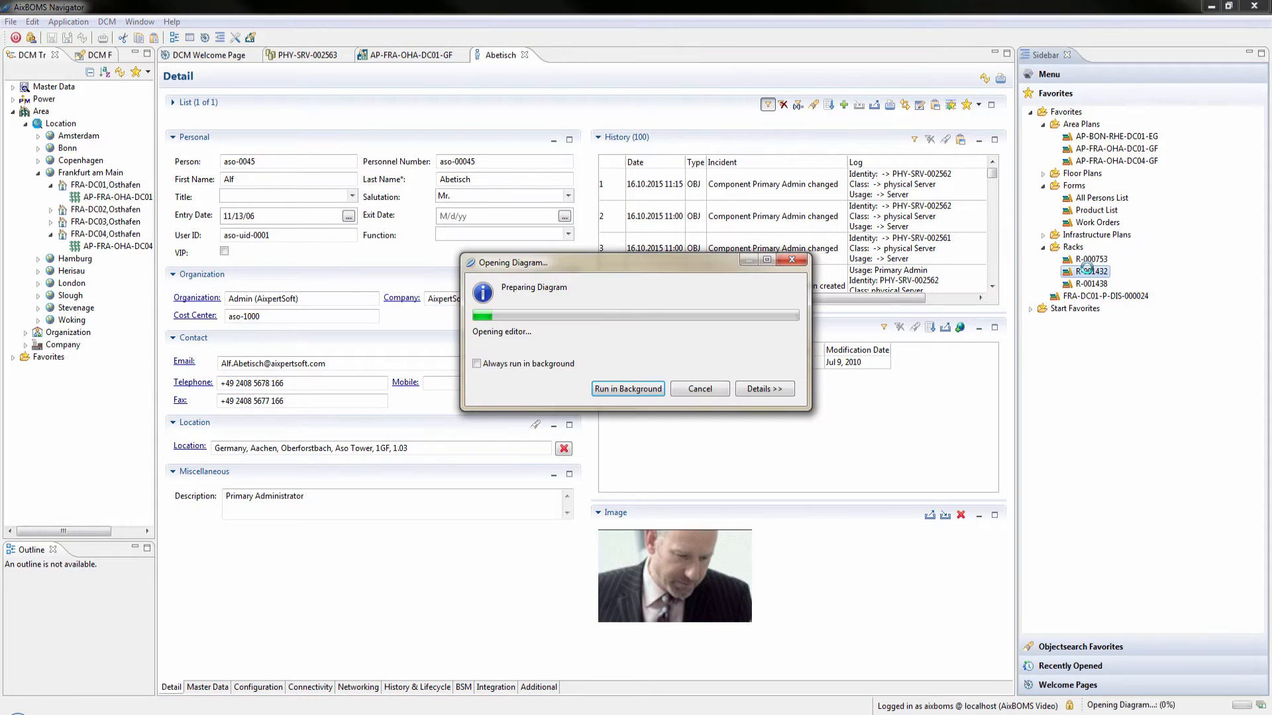
click(395, 38)
scroll(416, 83, down, 2)
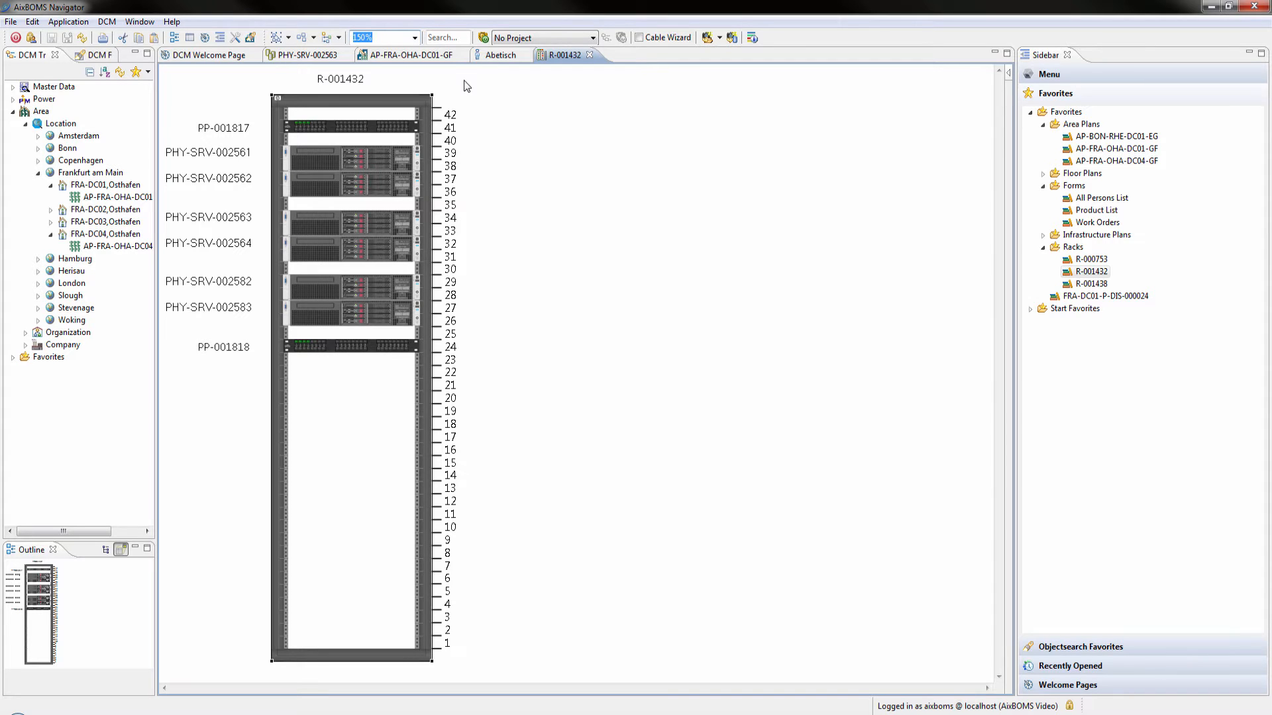
click(465, 84)
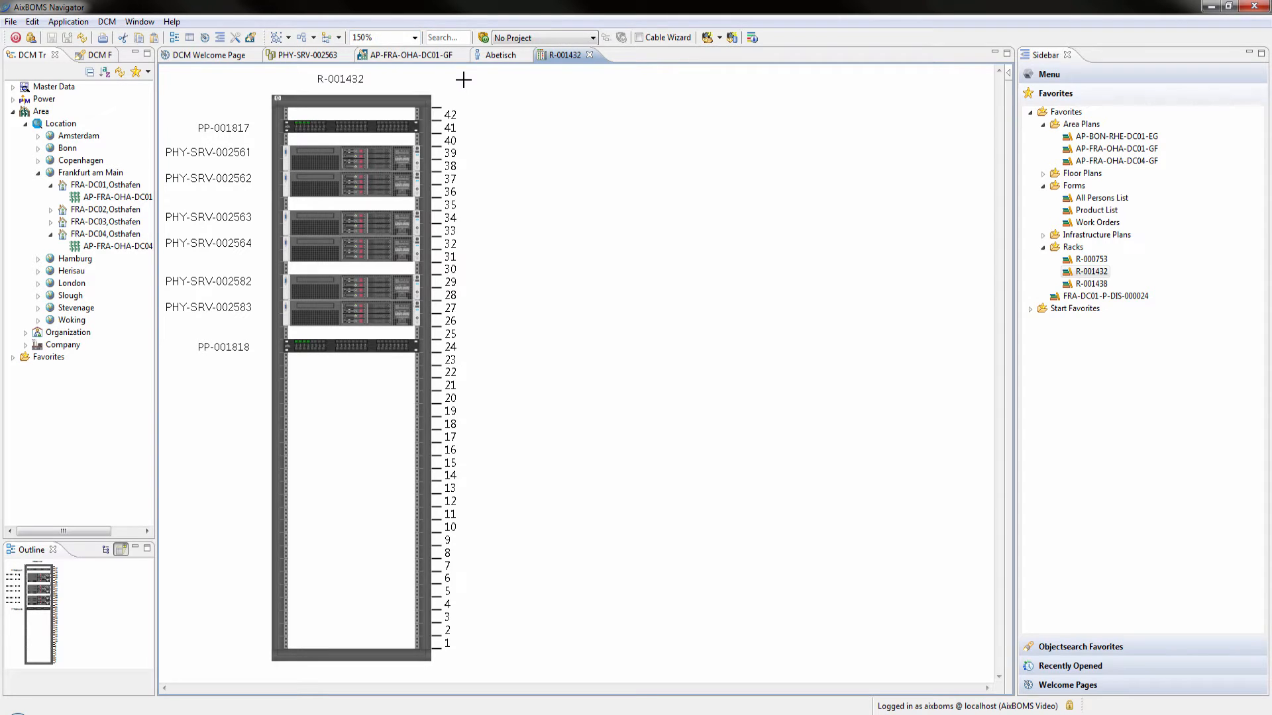
Show the context help for rack R-001432 and server PHY-SRV-002563, and open the rack's Rackview Editor Interface topic
key(F1)
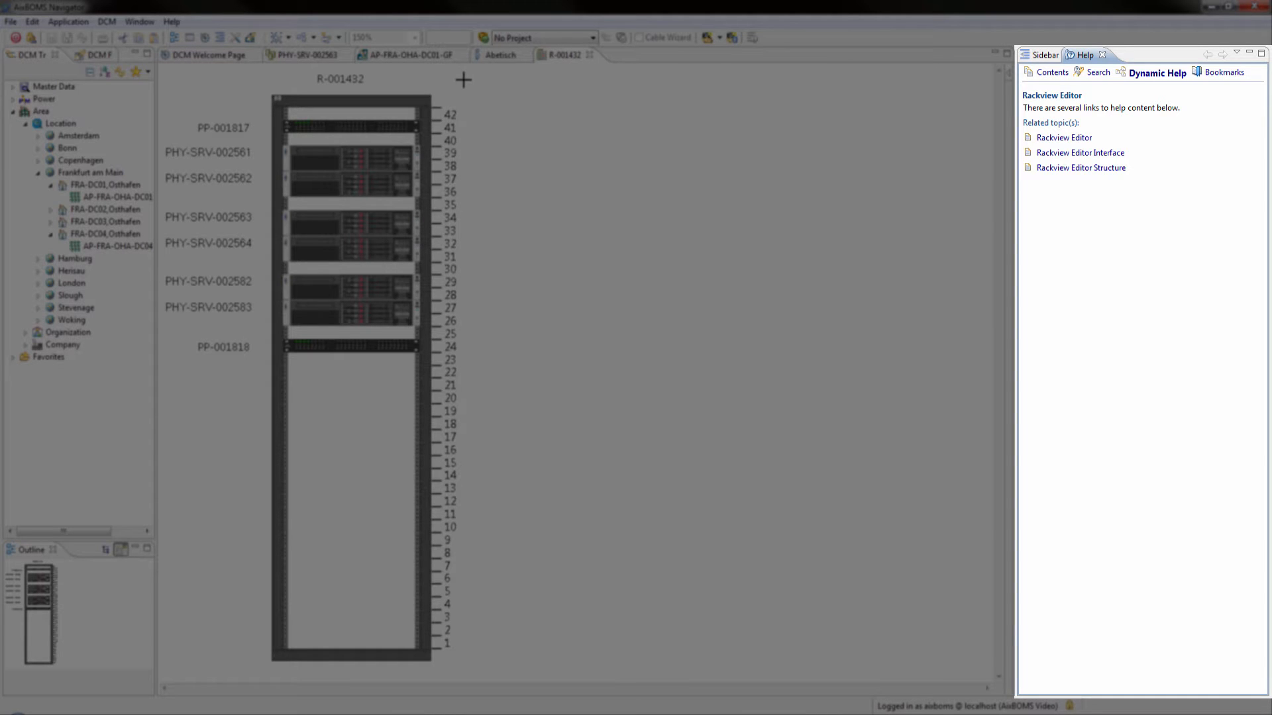
click(336, 58)
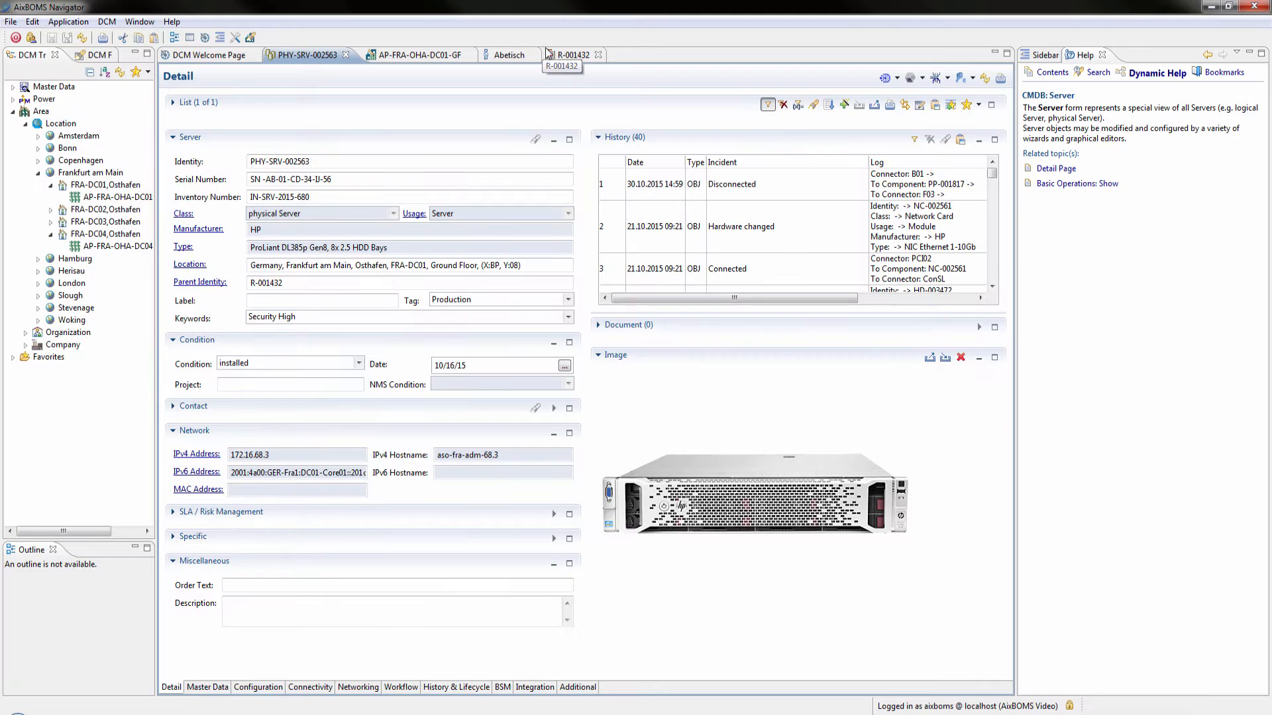
click(567, 56)
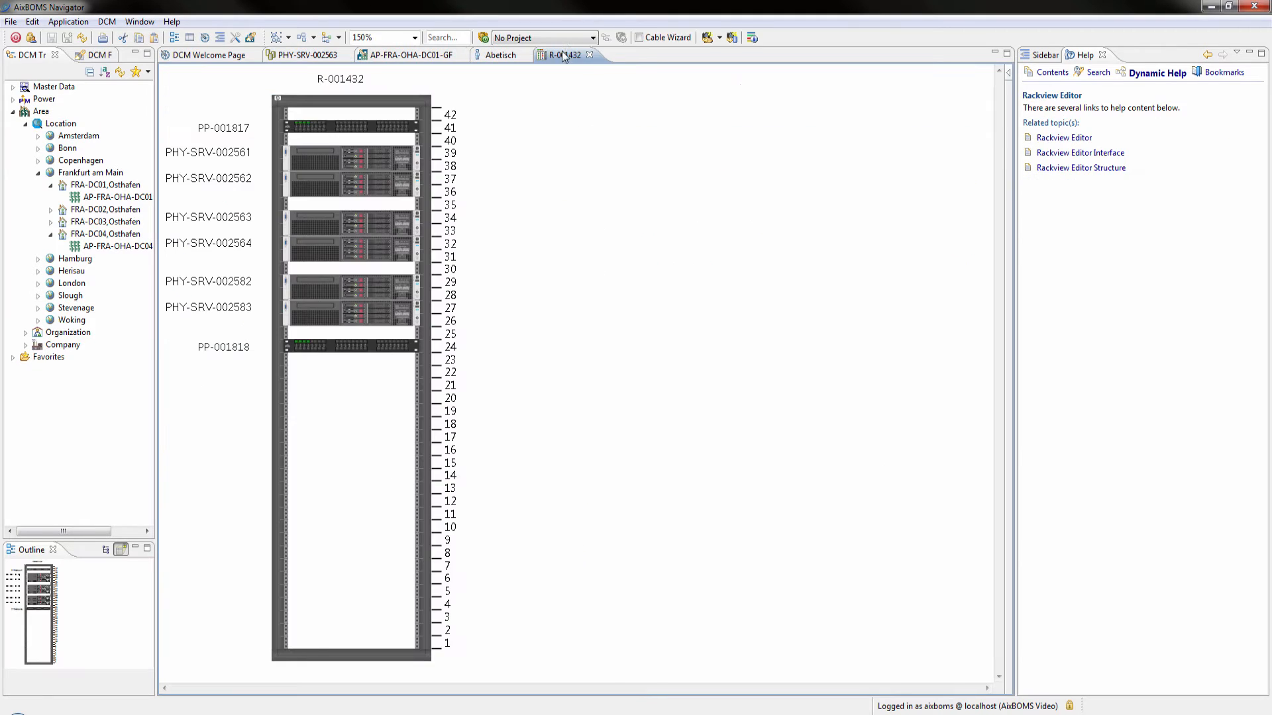
click(1062, 154)
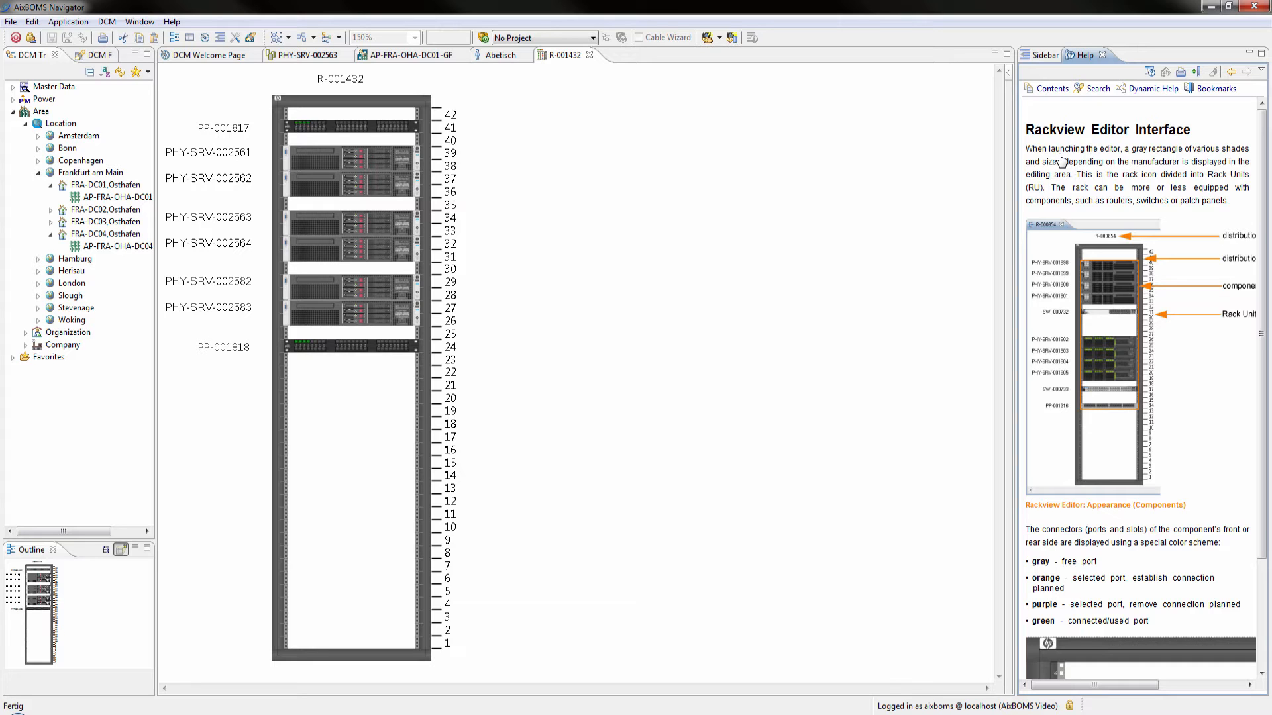
Search the help for IPv6
click(1094, 89)
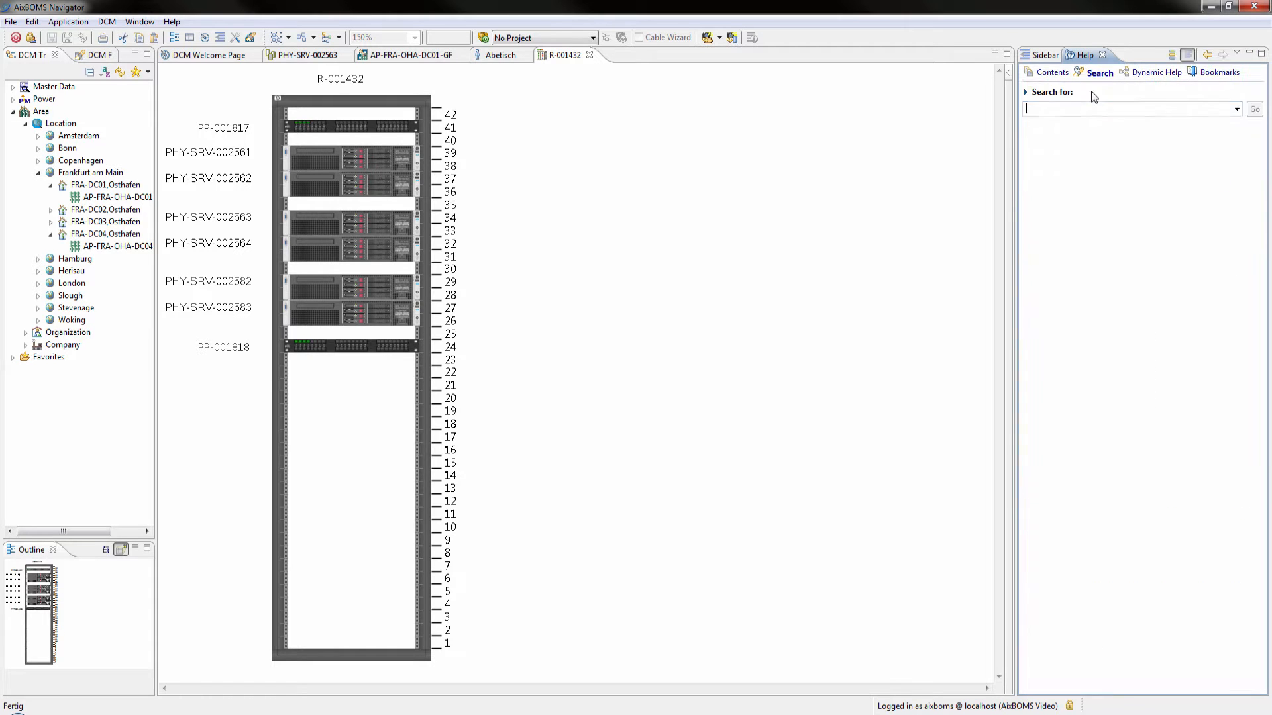
text(IPv6)
key(Return)
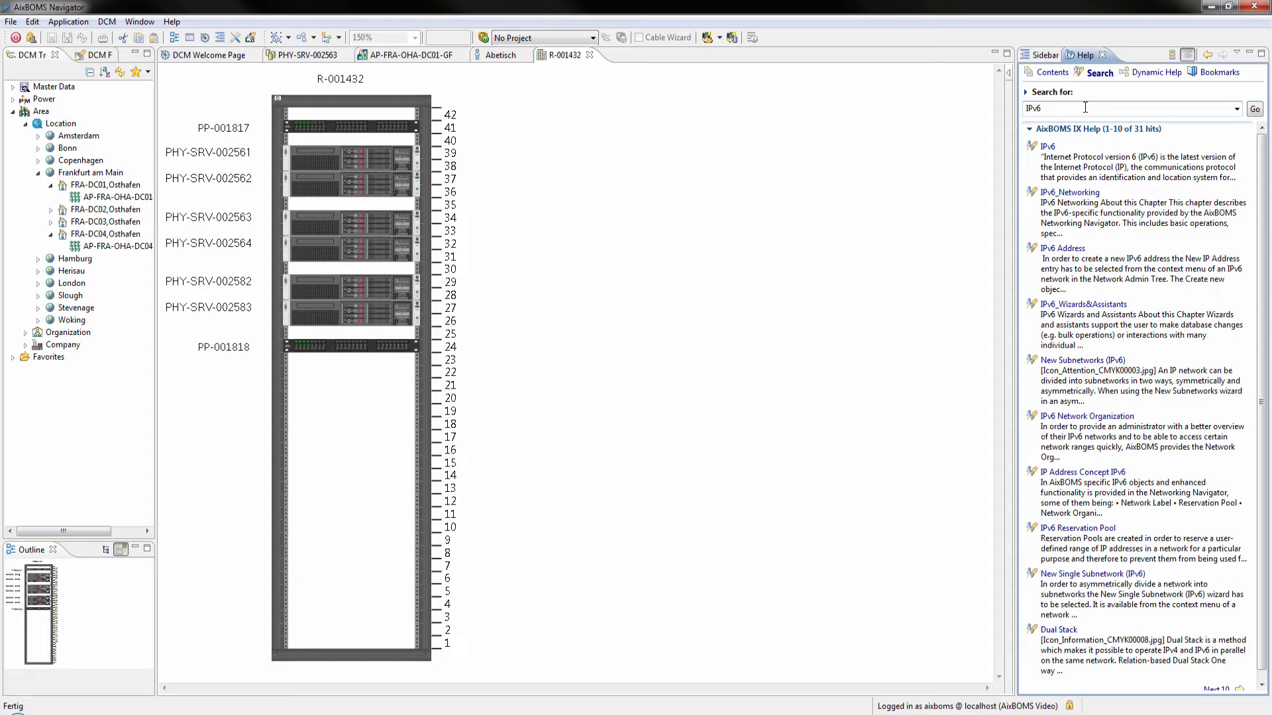
Read the State and structure analysis topic under Power Management in the DCM Navigator Manual, and close the help
click(1054, 72)
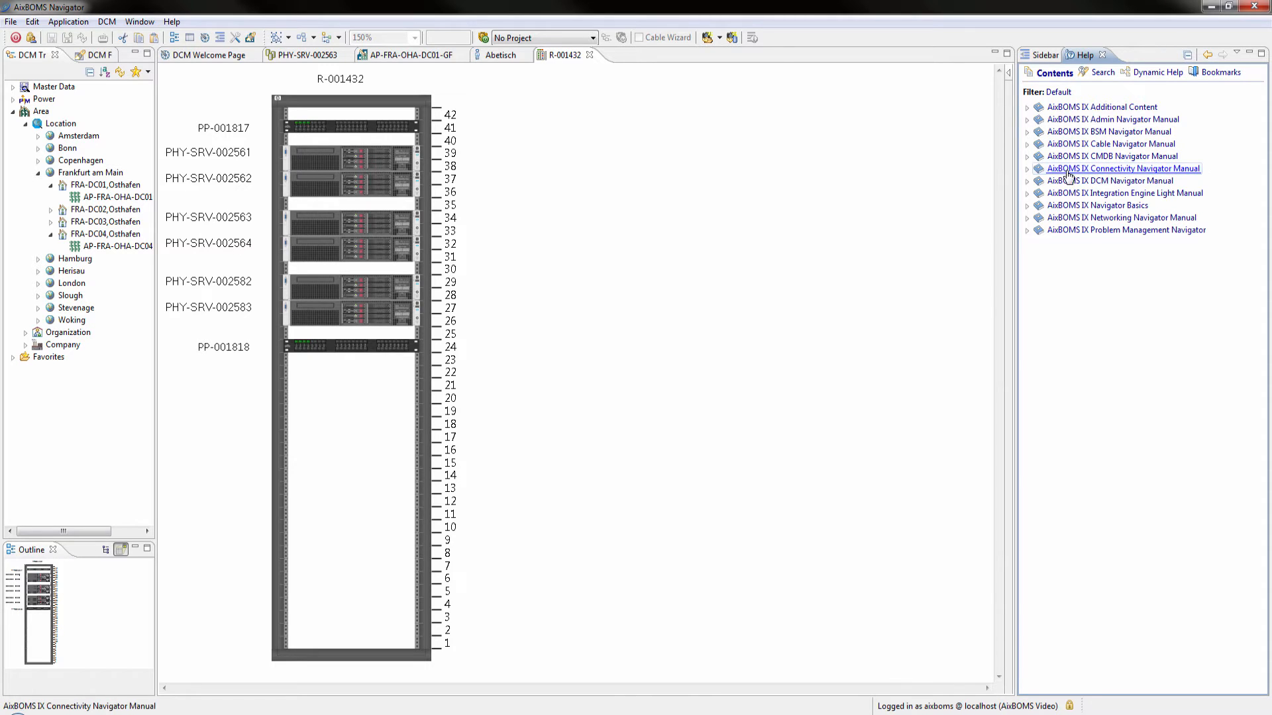
click(1086, 181)
click(1075, 219)
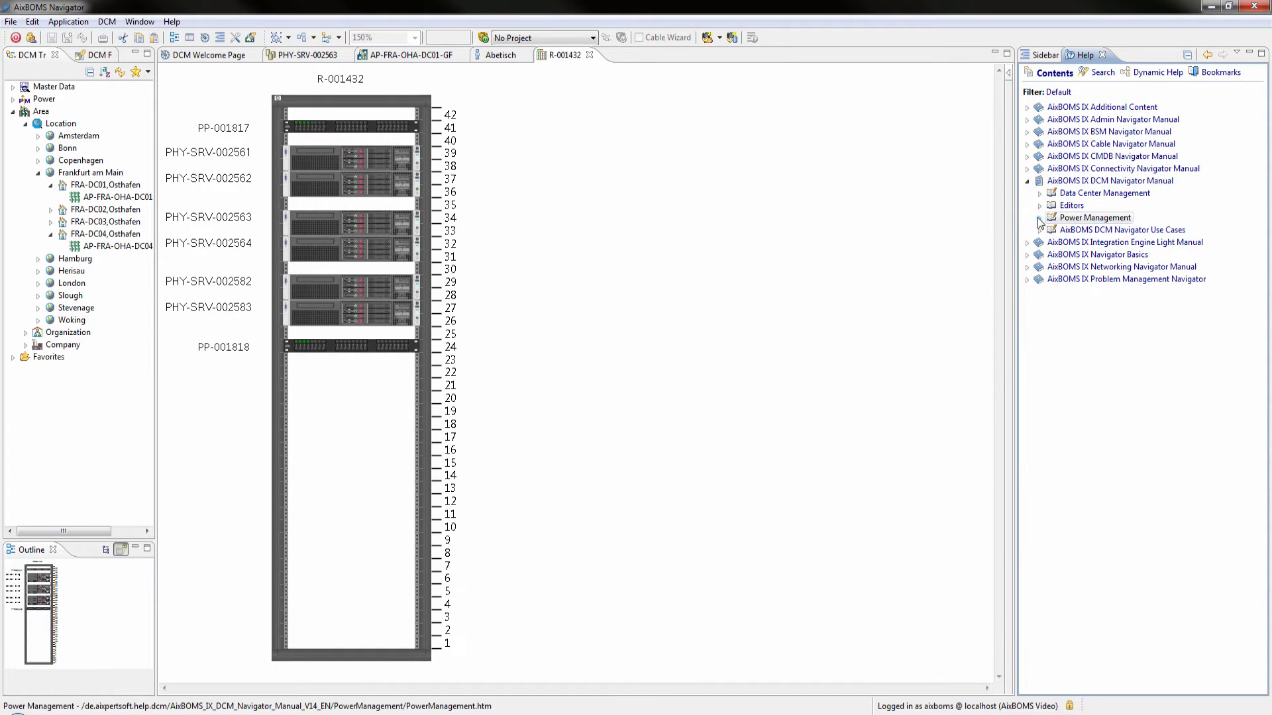
click(1039, 218)
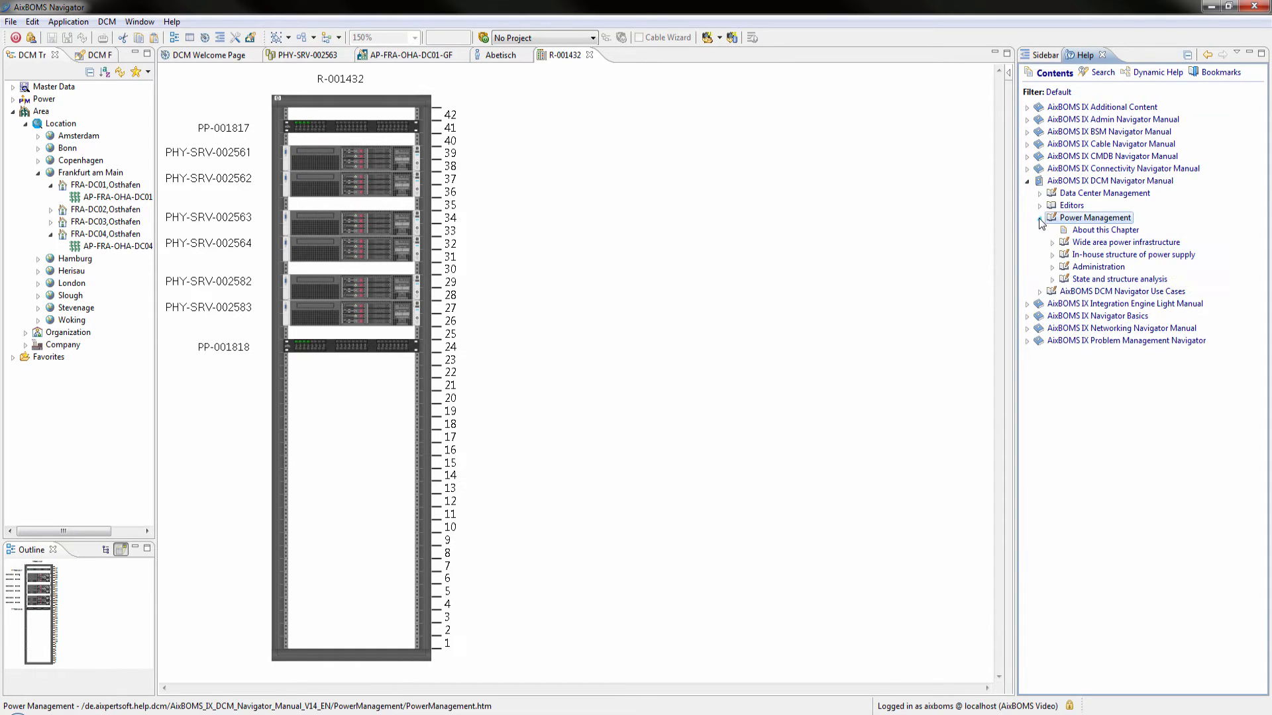
click(1052, 280)
click(1088, 292)
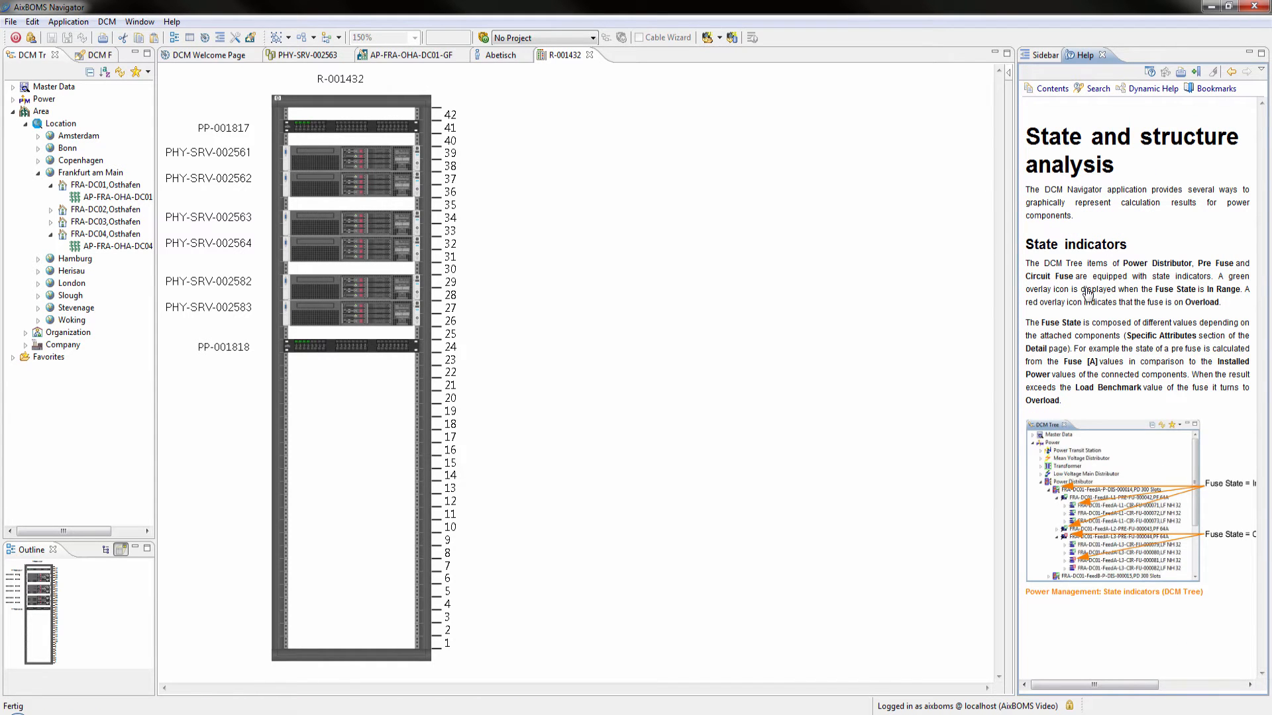
click(1103, 55)
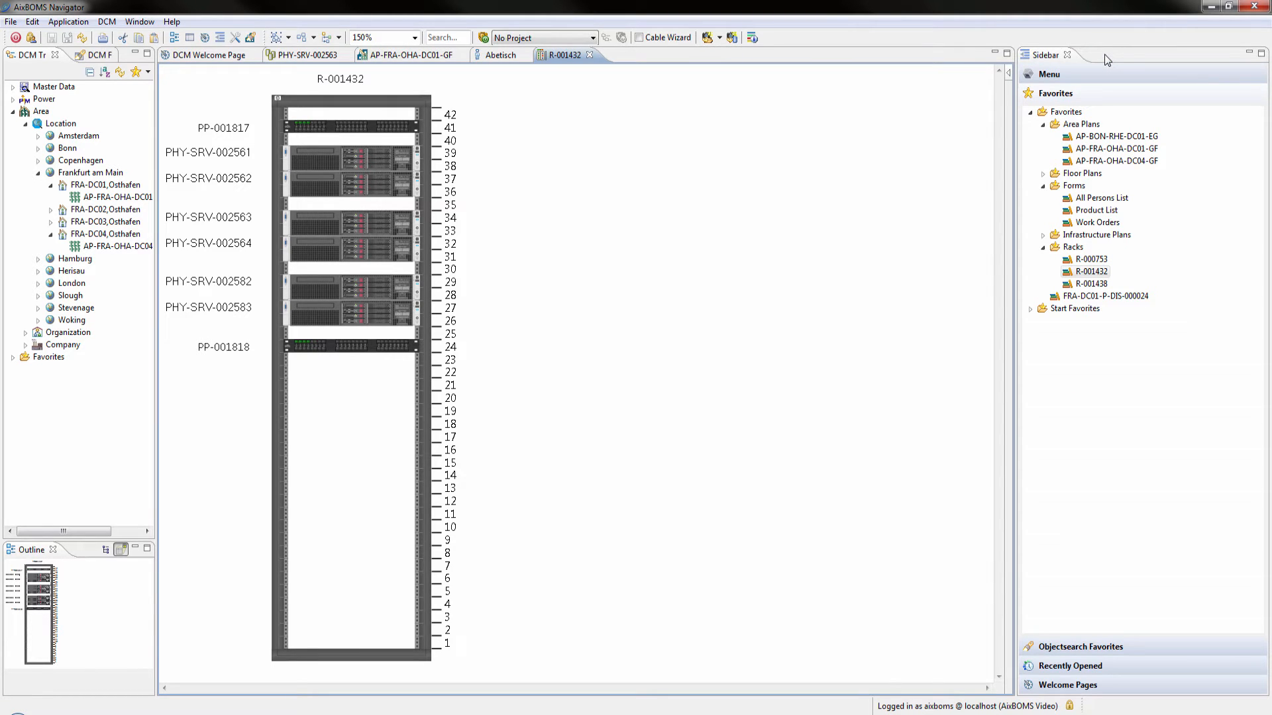
Turn the color overlay of the components in rack R-001432 on and off again
click(753, 38)
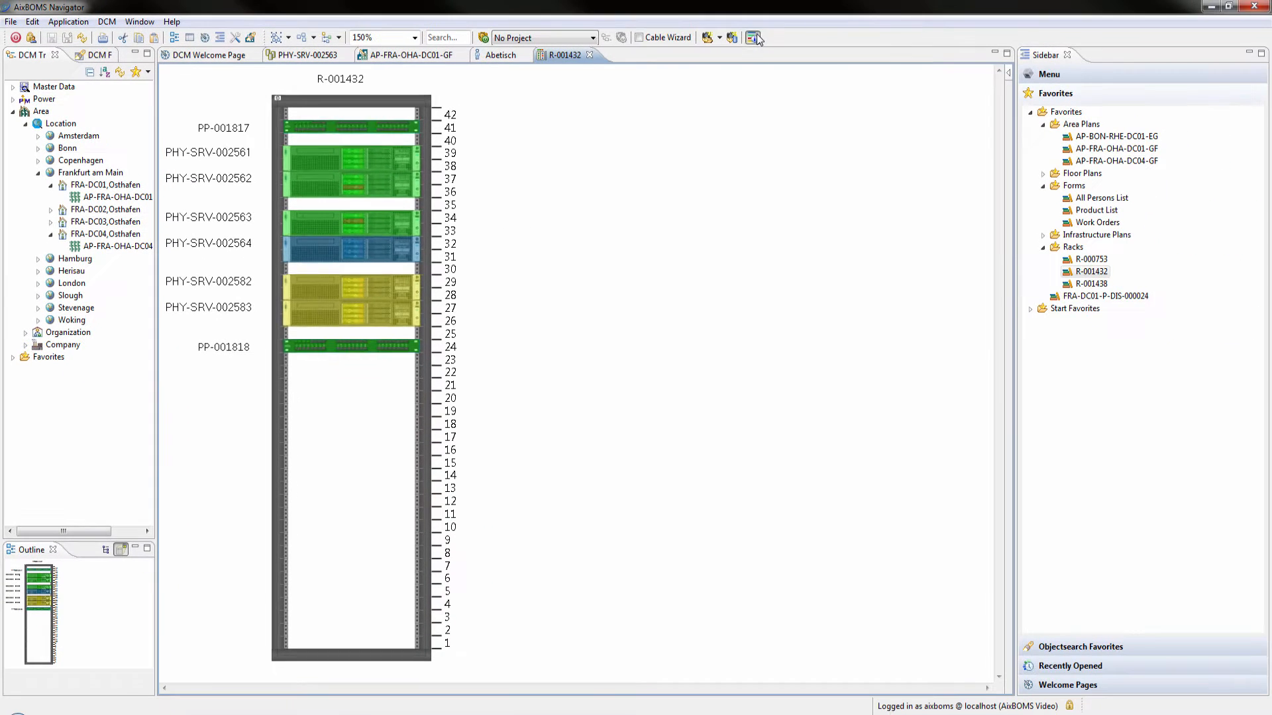
click(756, 36)
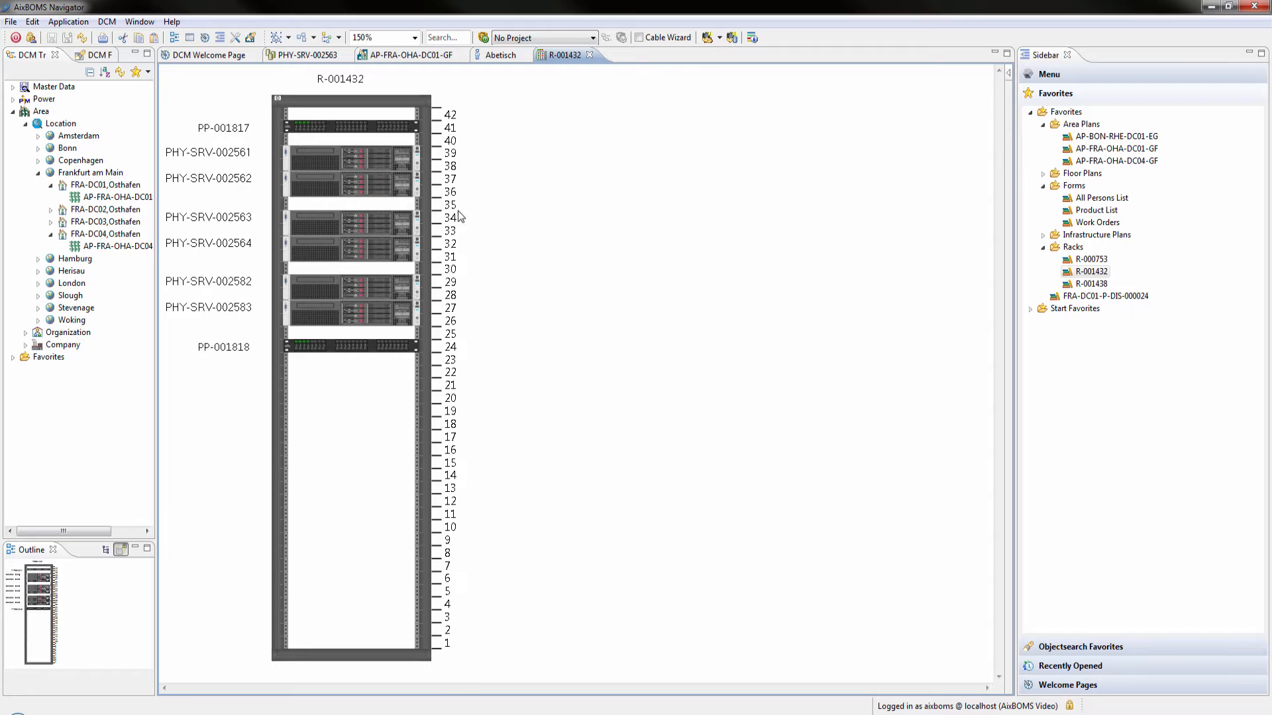
Display the IPv4 Addresses infofield for PHY-SRV-002563 and the IPv6 Addresses infofield for PHY-SRV-002561, and clear both infofields
right_click(419, 222)
mouse_move(519, 250)
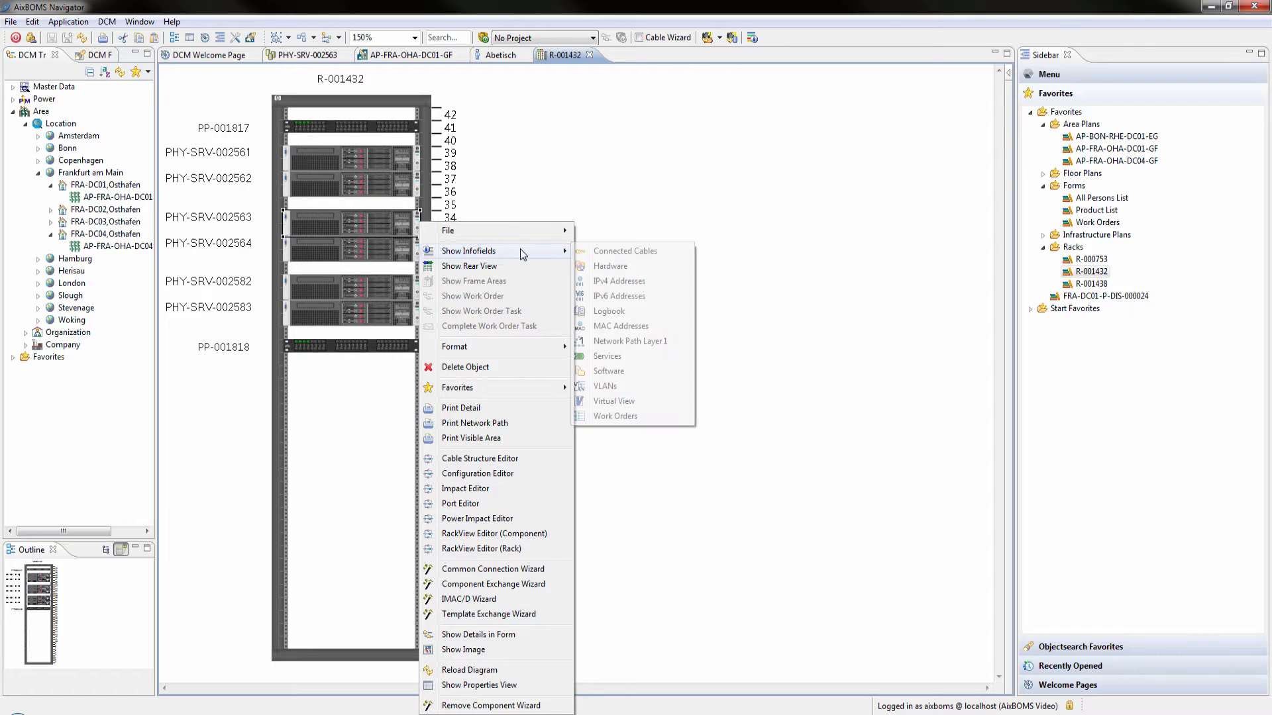
click(620, 281)
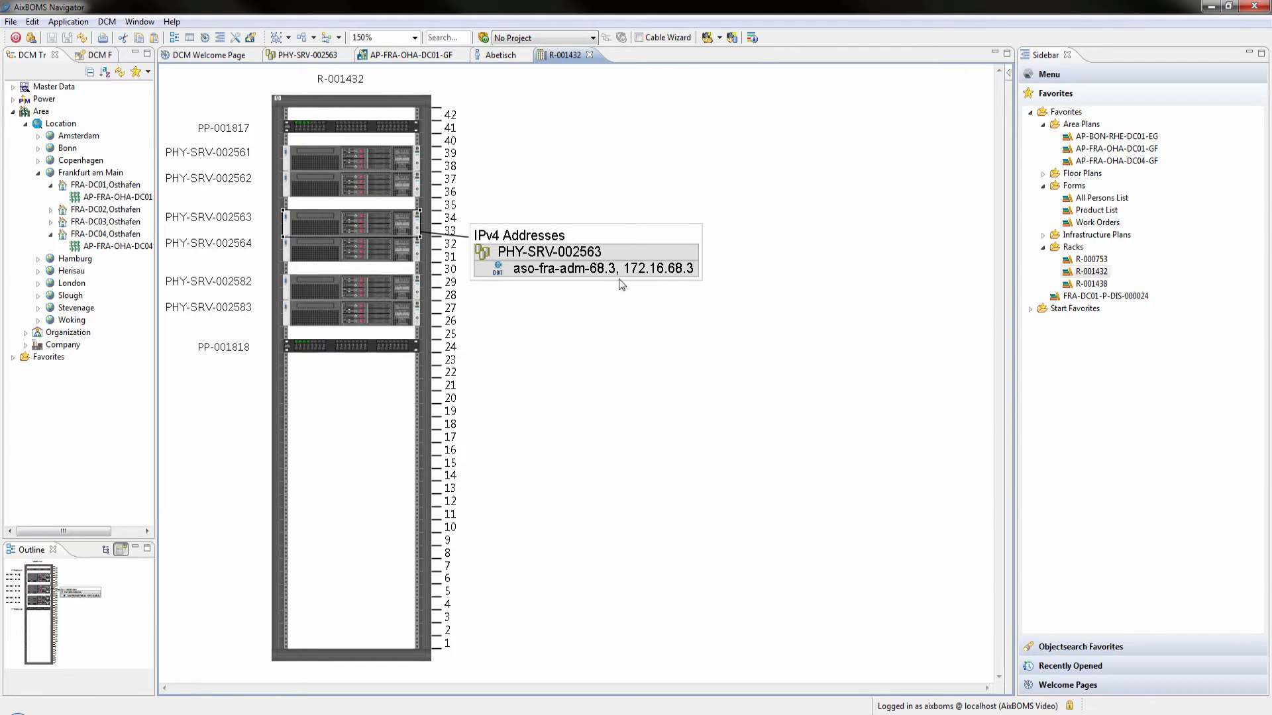
right_click(418, 156)
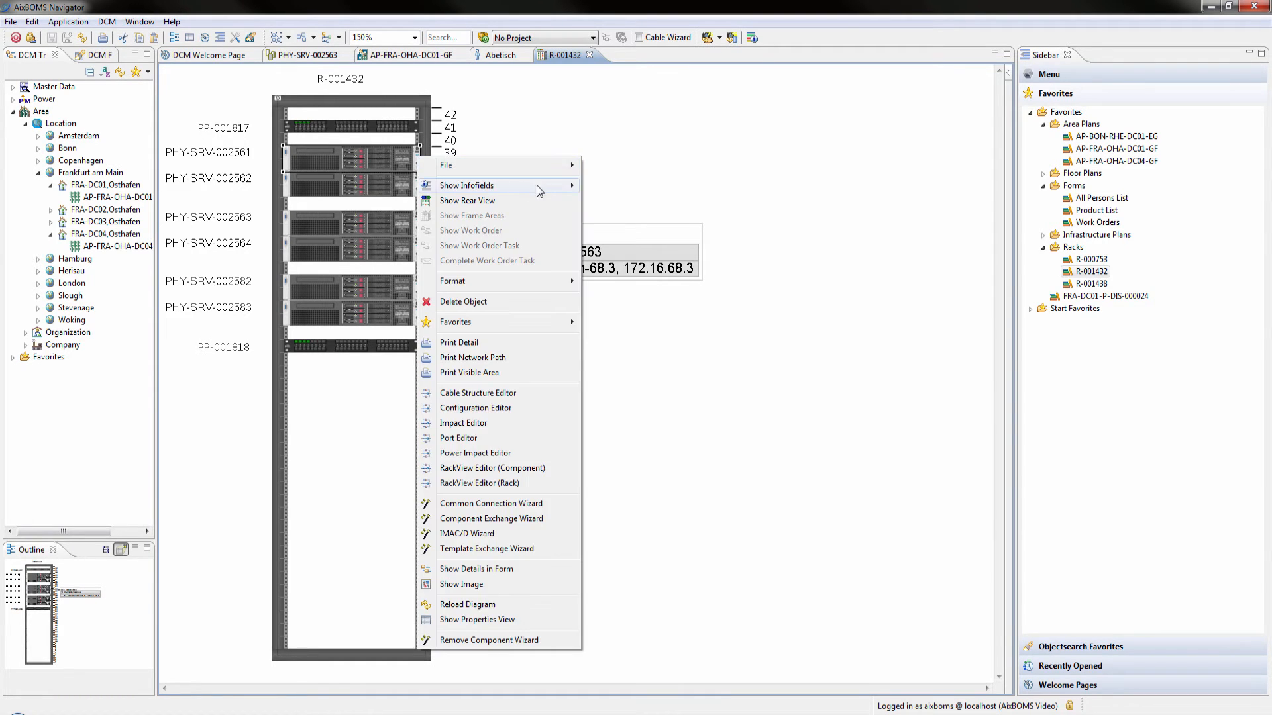
click(622, 232)
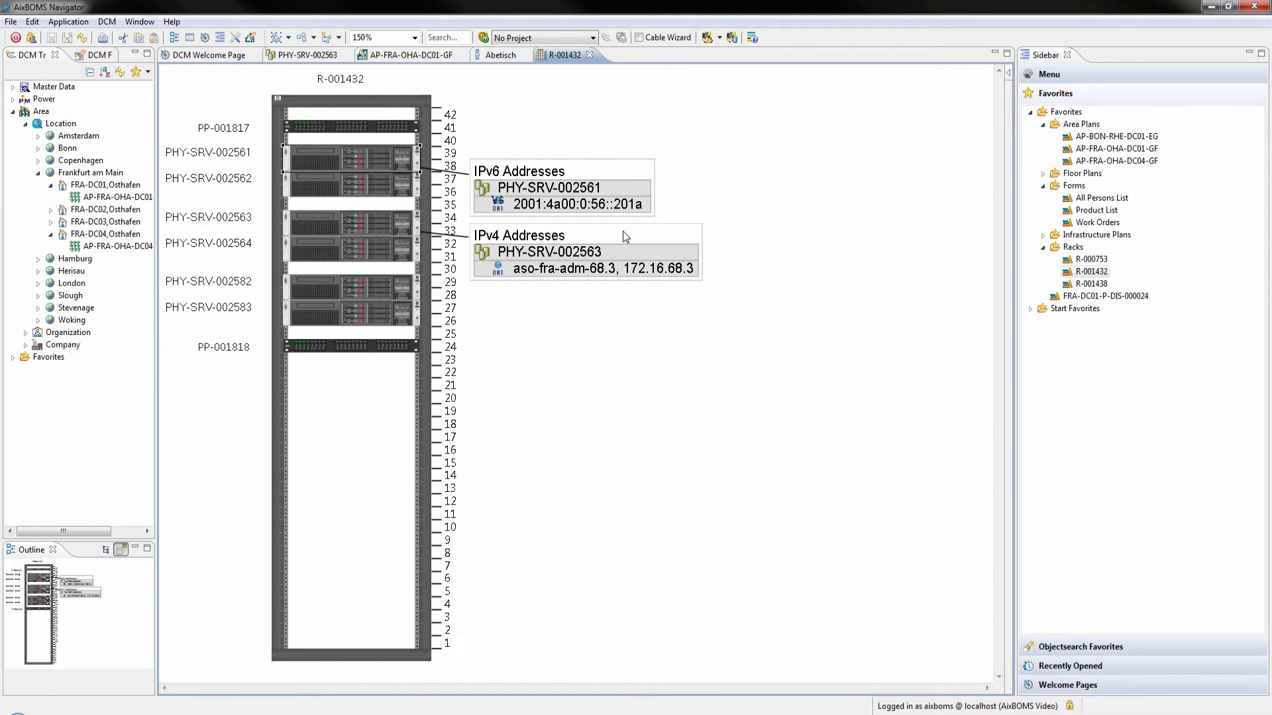
click(622, 231)
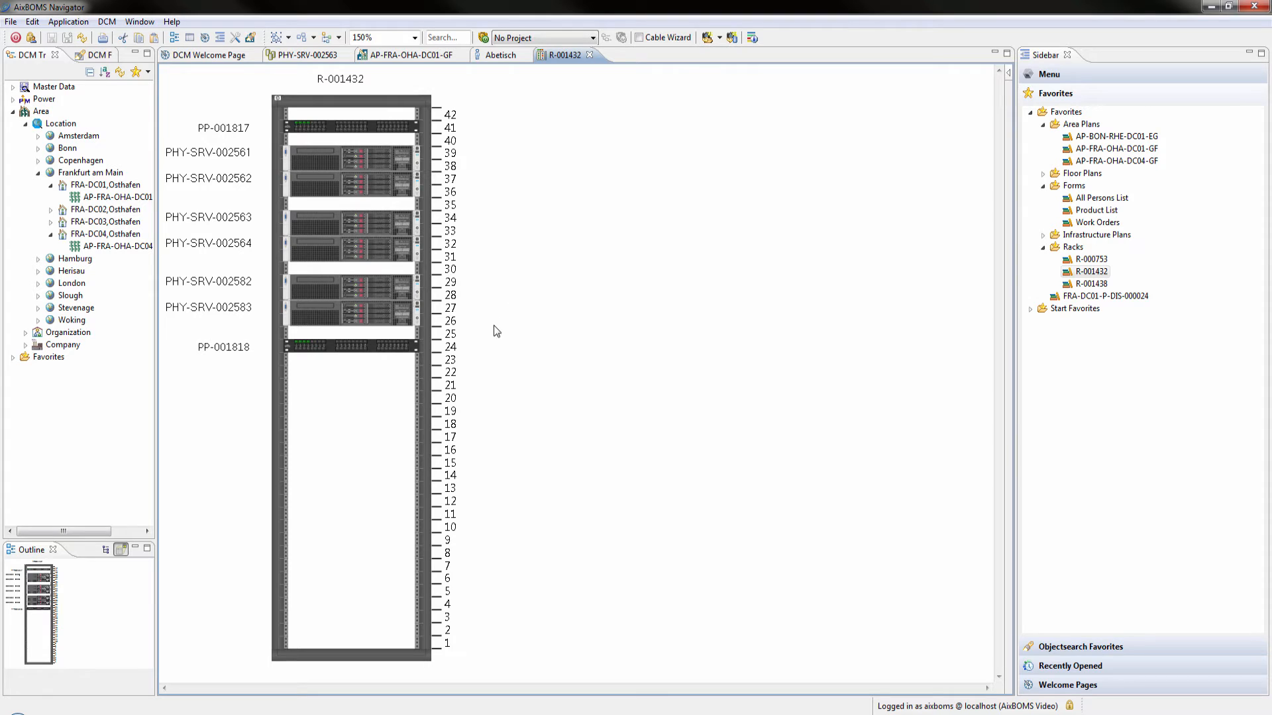
Show the Connected Cables infofield for the whole rack R-001432 and place it beside the rack
right_click(426, 369)
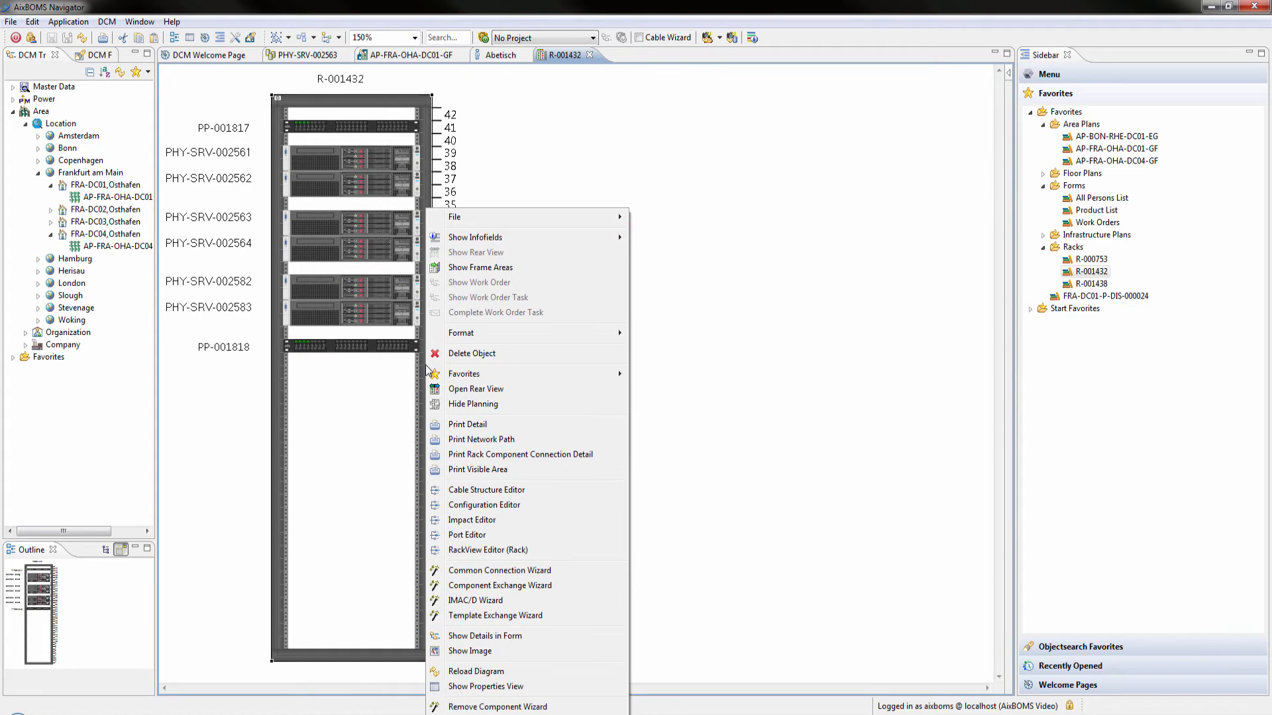
mouse_move(579, 234)
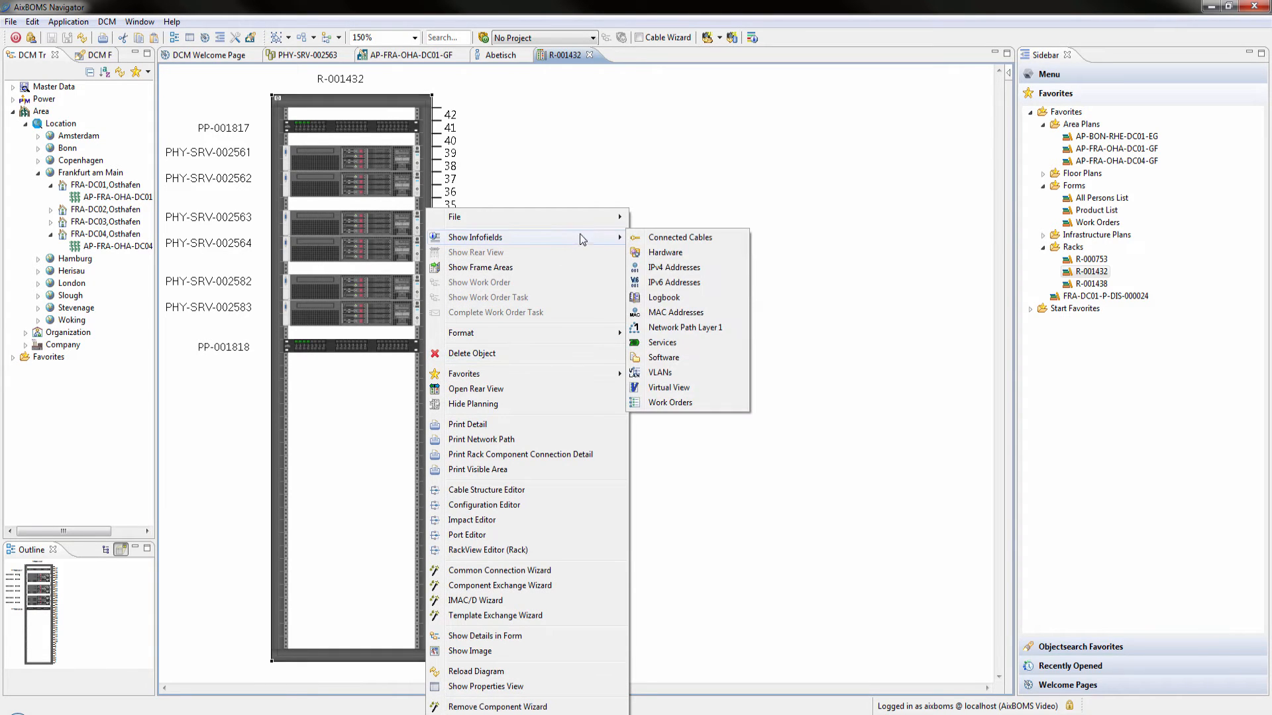
click(650, 240)
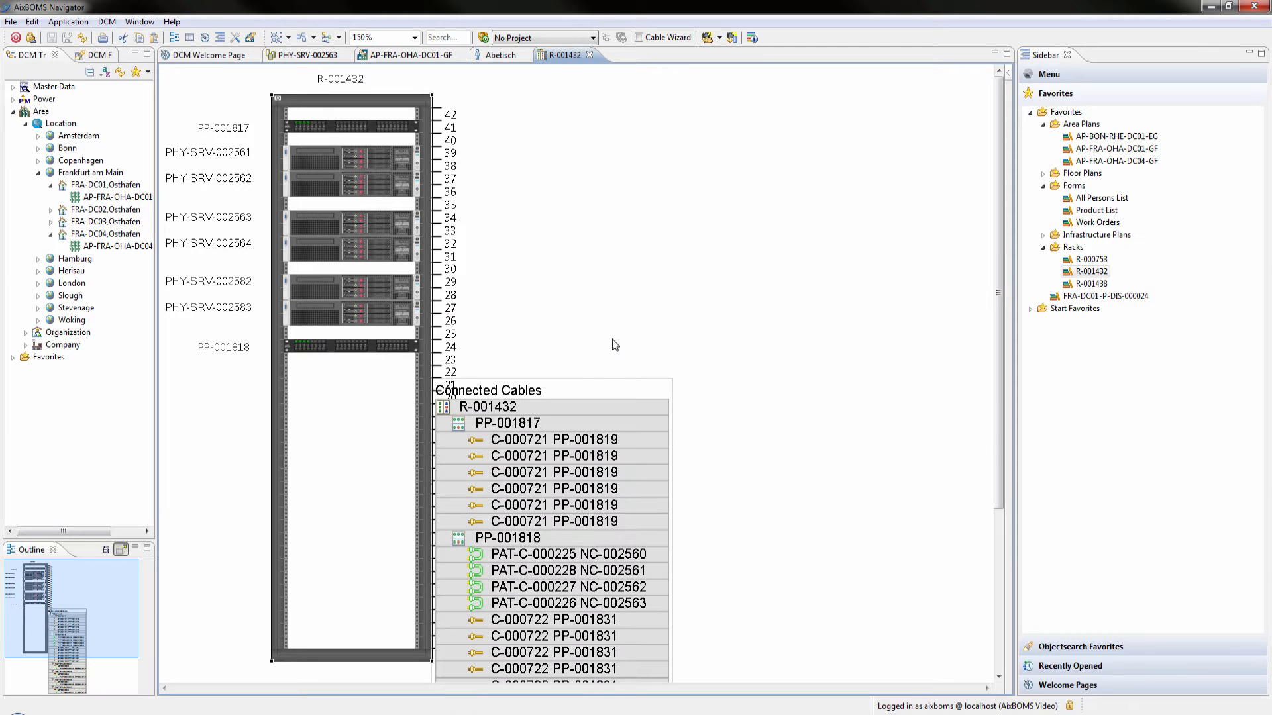
drag(596, 387, 715, 110)
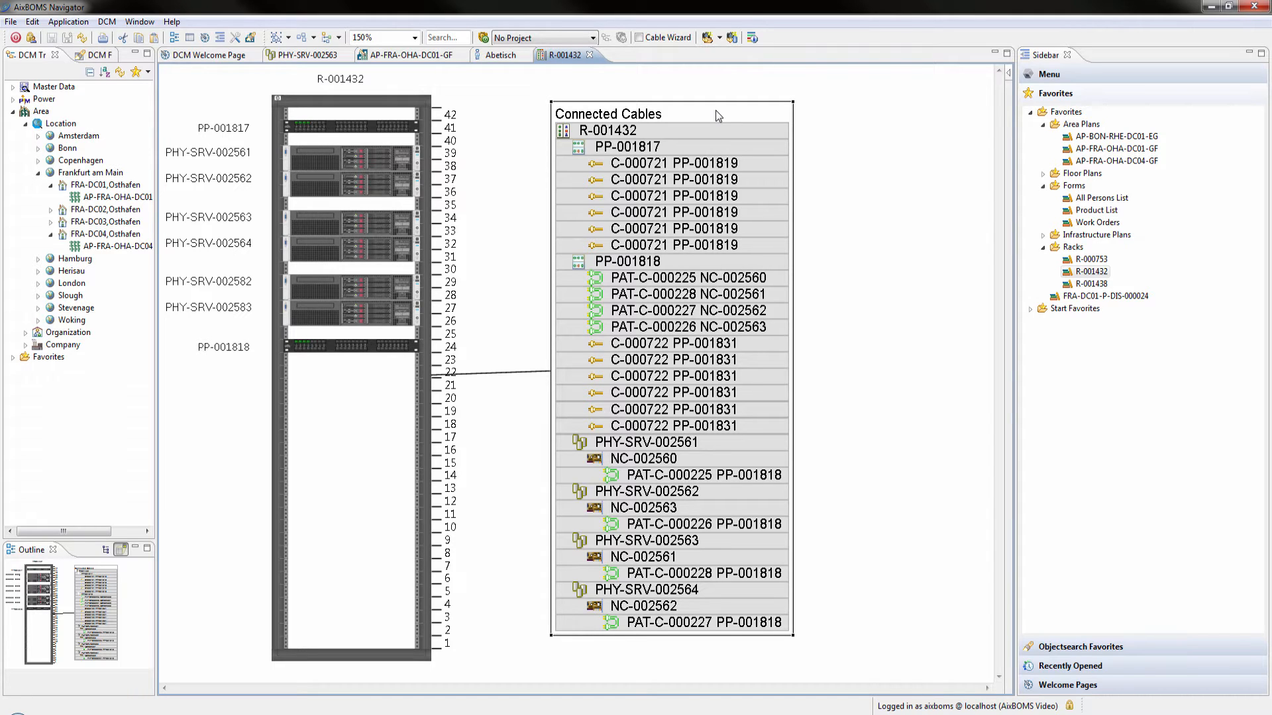
Examine the connections of cable C-000722 in the Port Editor and close its diagram
right_click(733, 375)
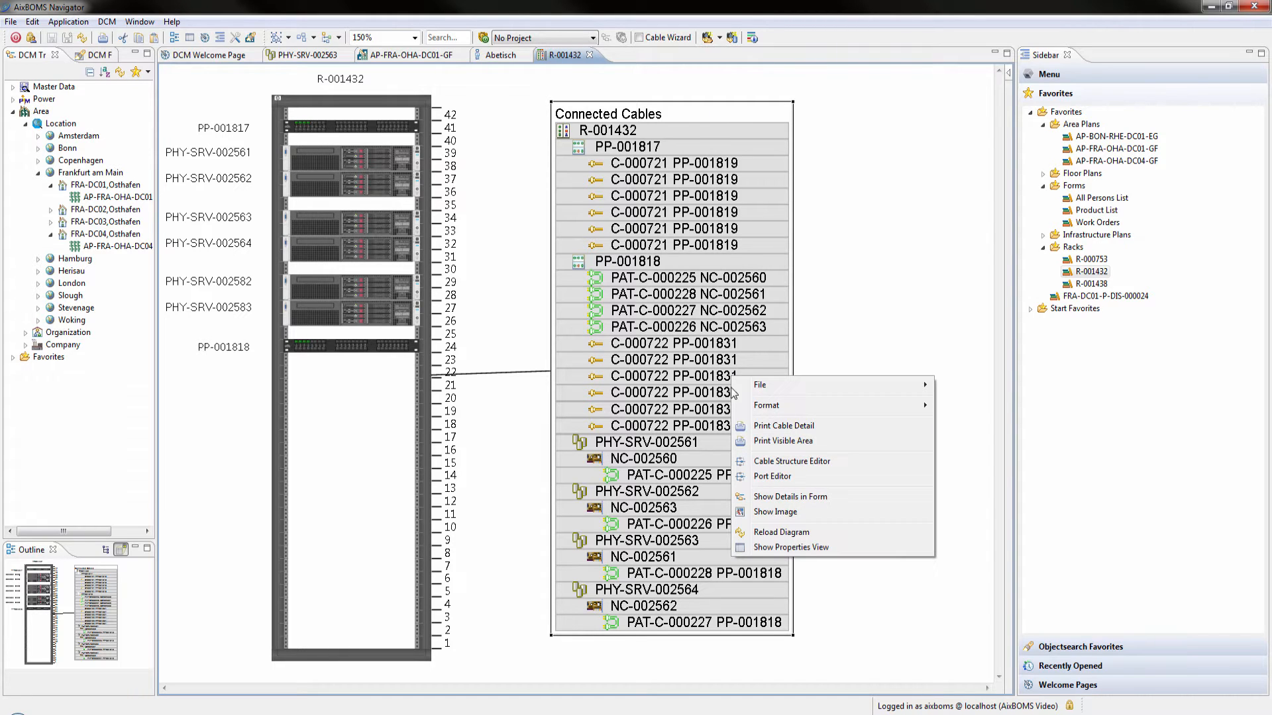
click(747, 478)
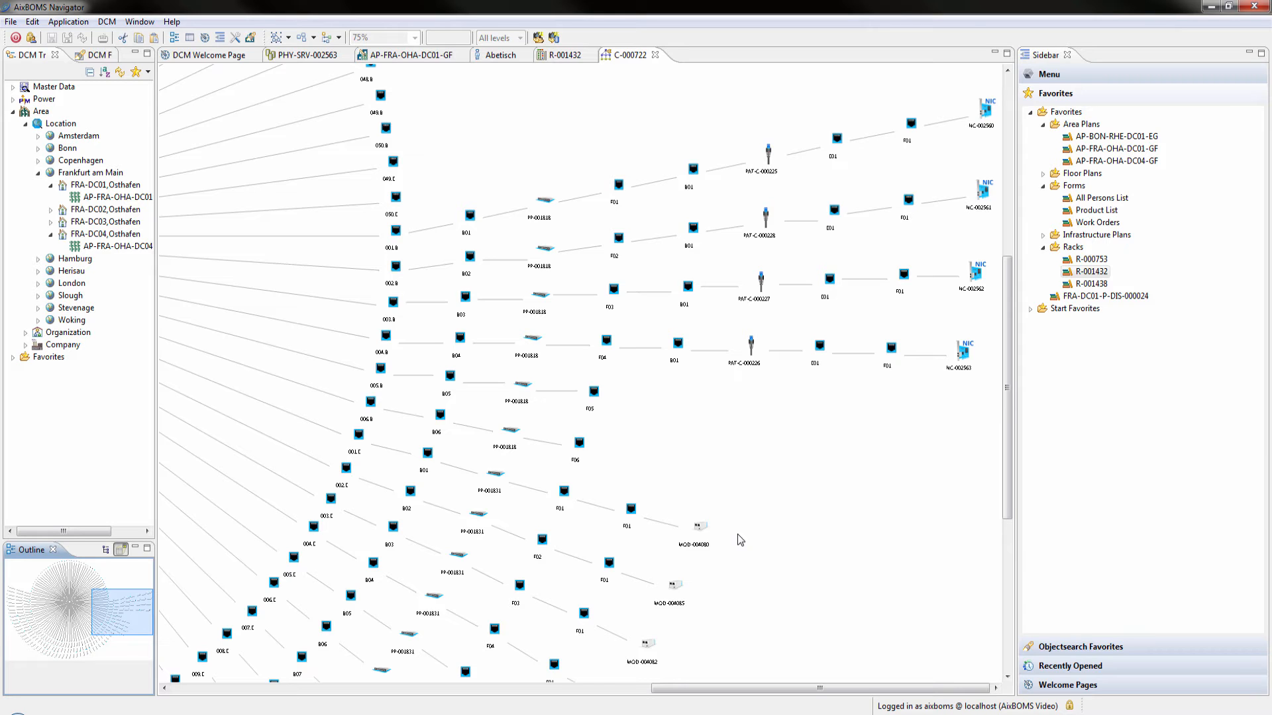
click(689, 290)
click(655, 56)
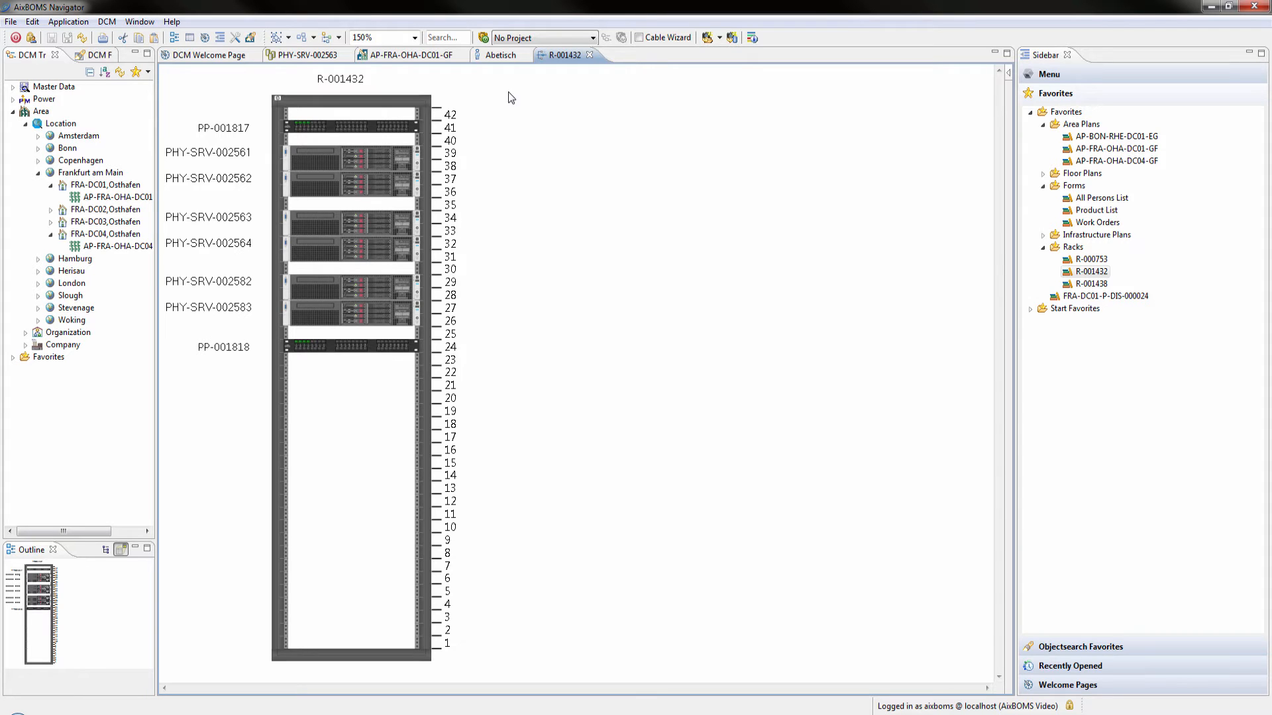
Open the rear view of rack R-001432 with its frame areas, and select a PDU outlet and a power port of PHY-SRV-002564
right_click(424, 109)
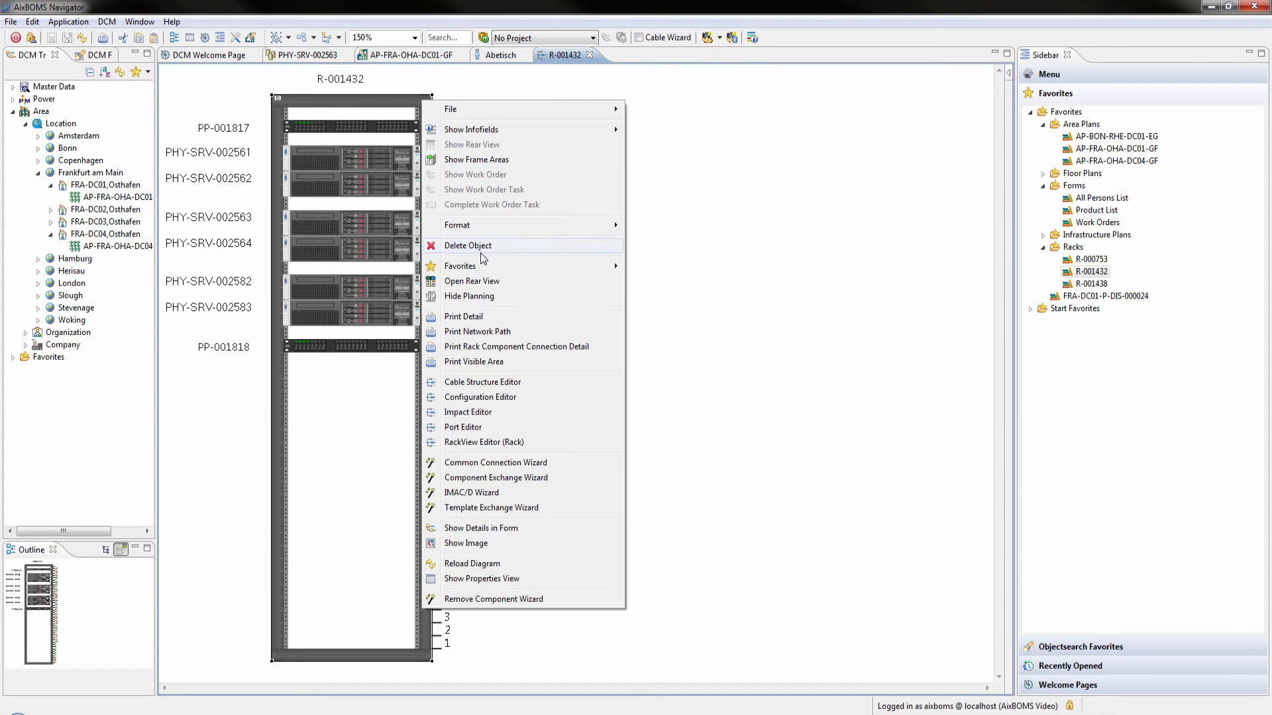
click(494, 280)
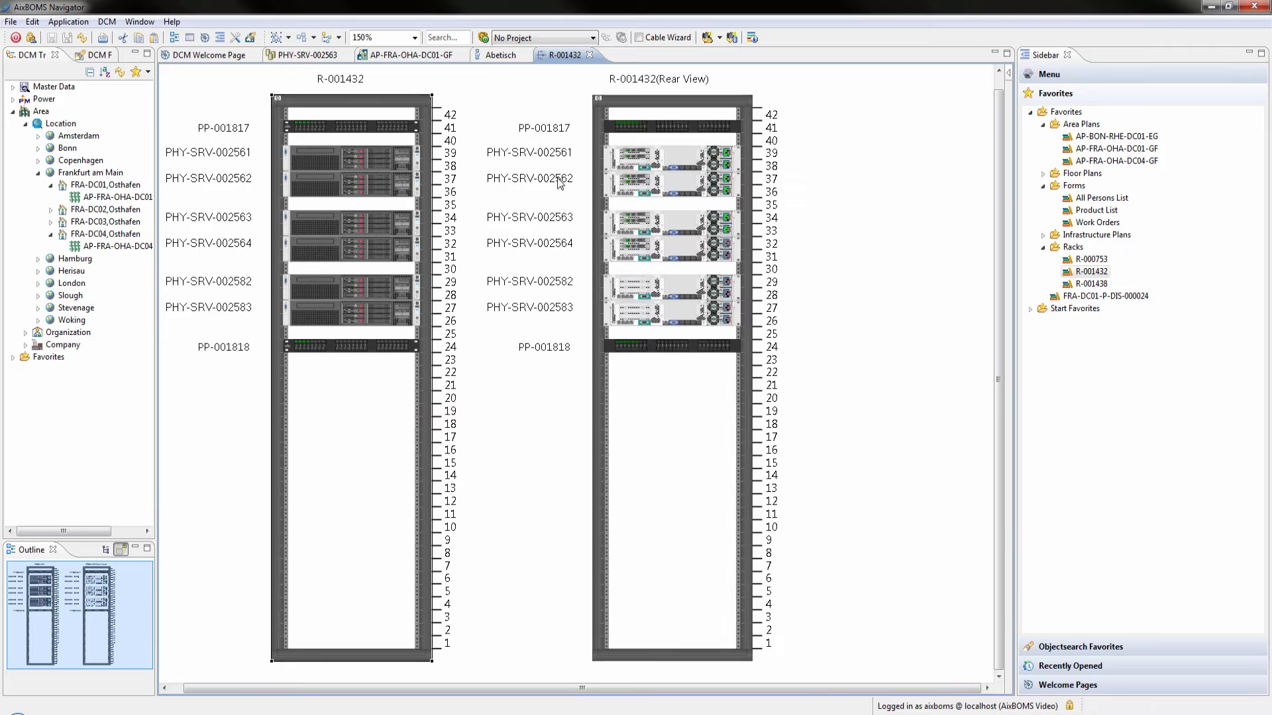
right_click(604, 106)
click(616, 161)
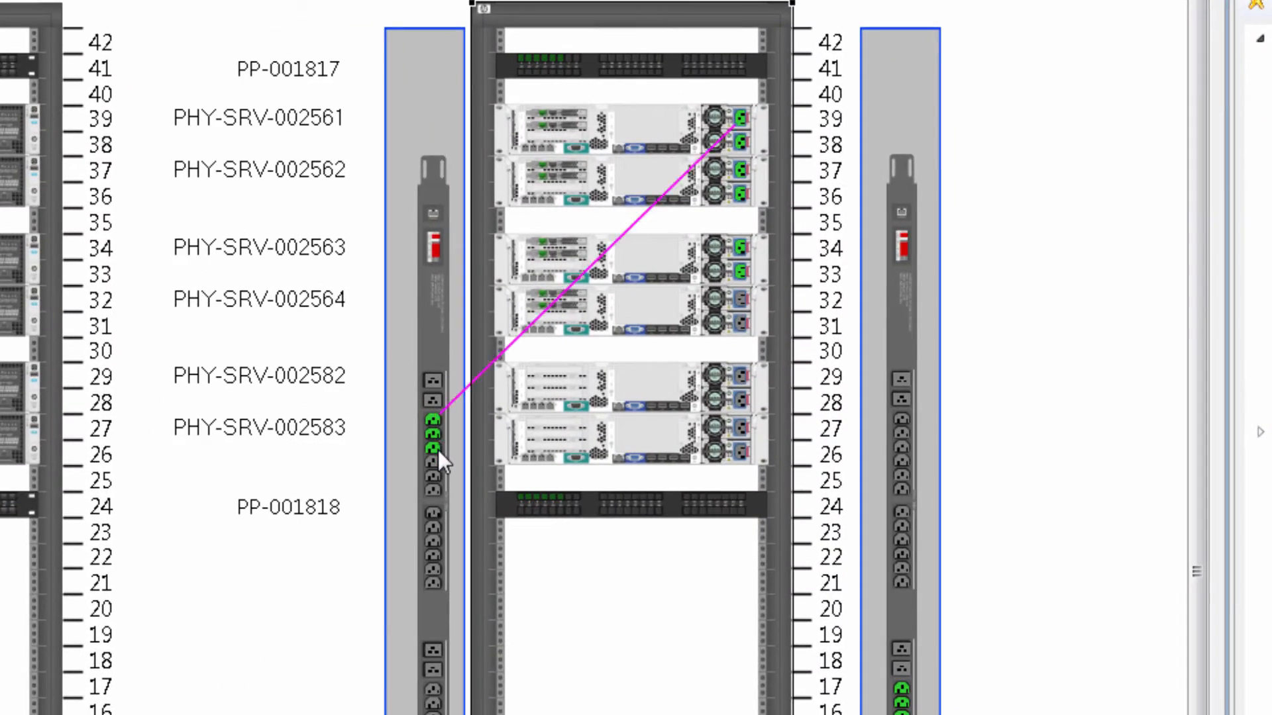
click(435, 459)
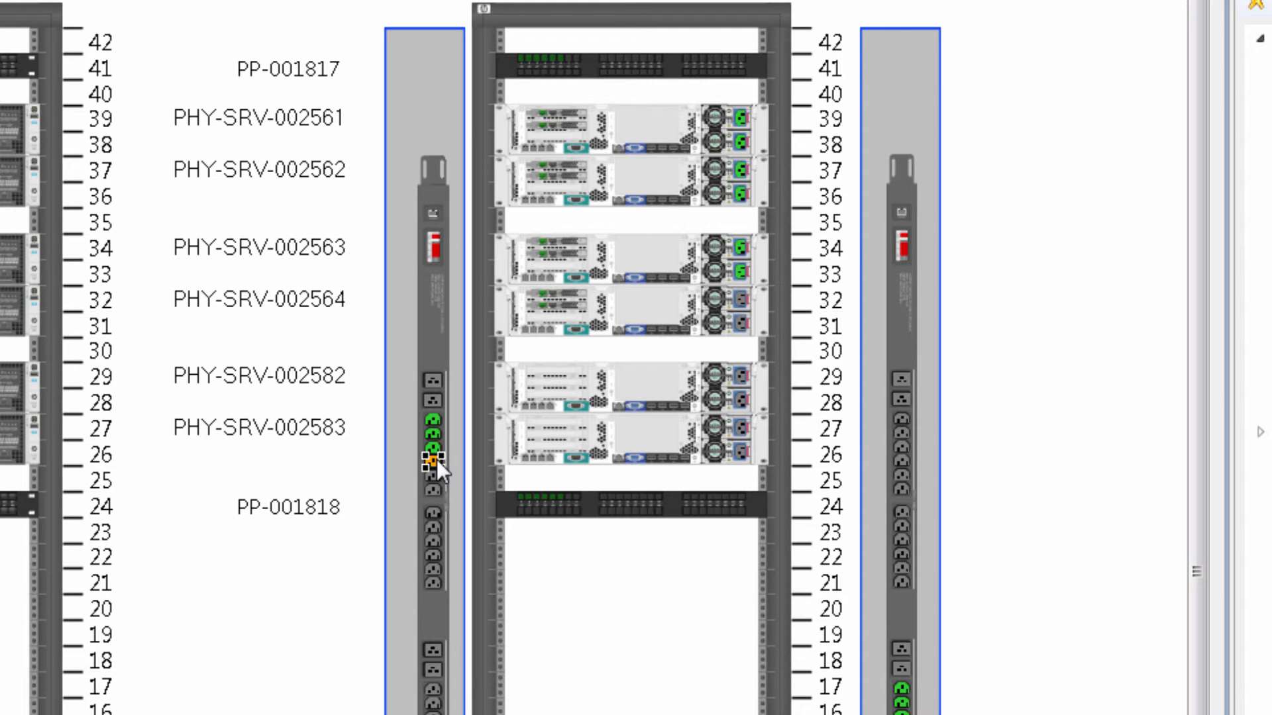
click(740, 298)
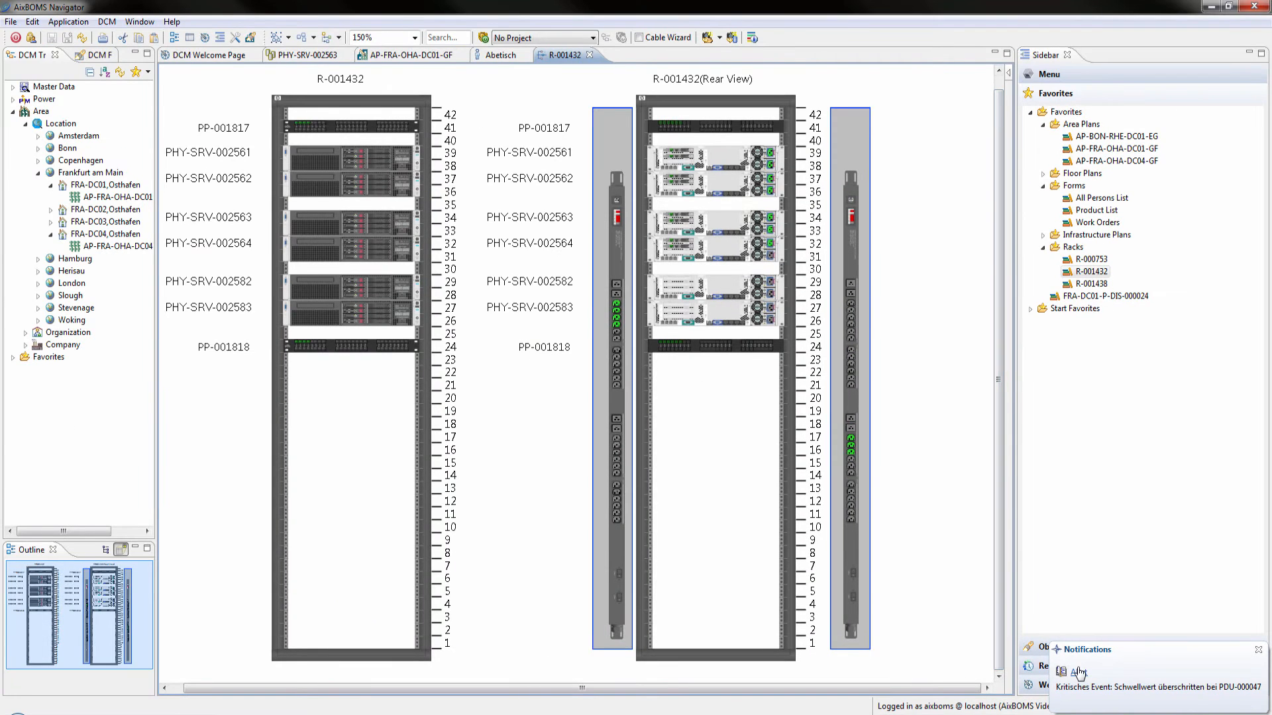
Open the critical event alert for PDU-000047 from its notification and close it, and close the rear view of rack R-001432
click(1079, 672)
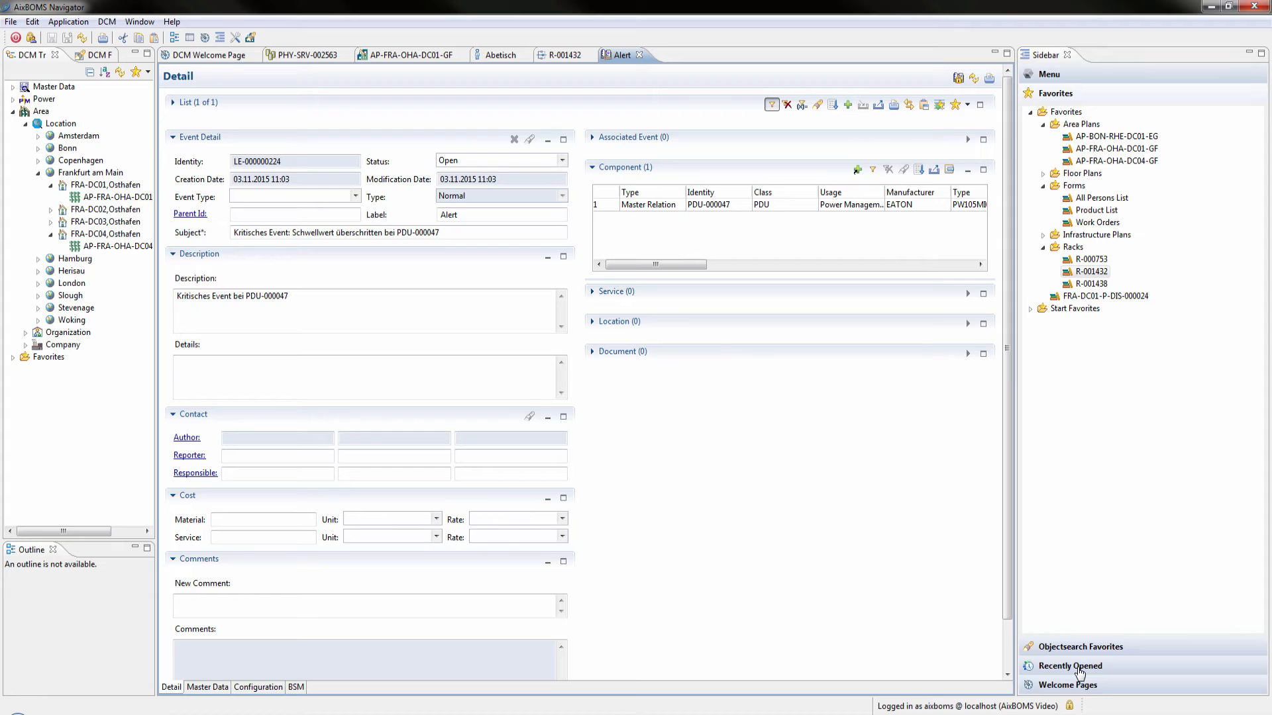
click(640, 54)
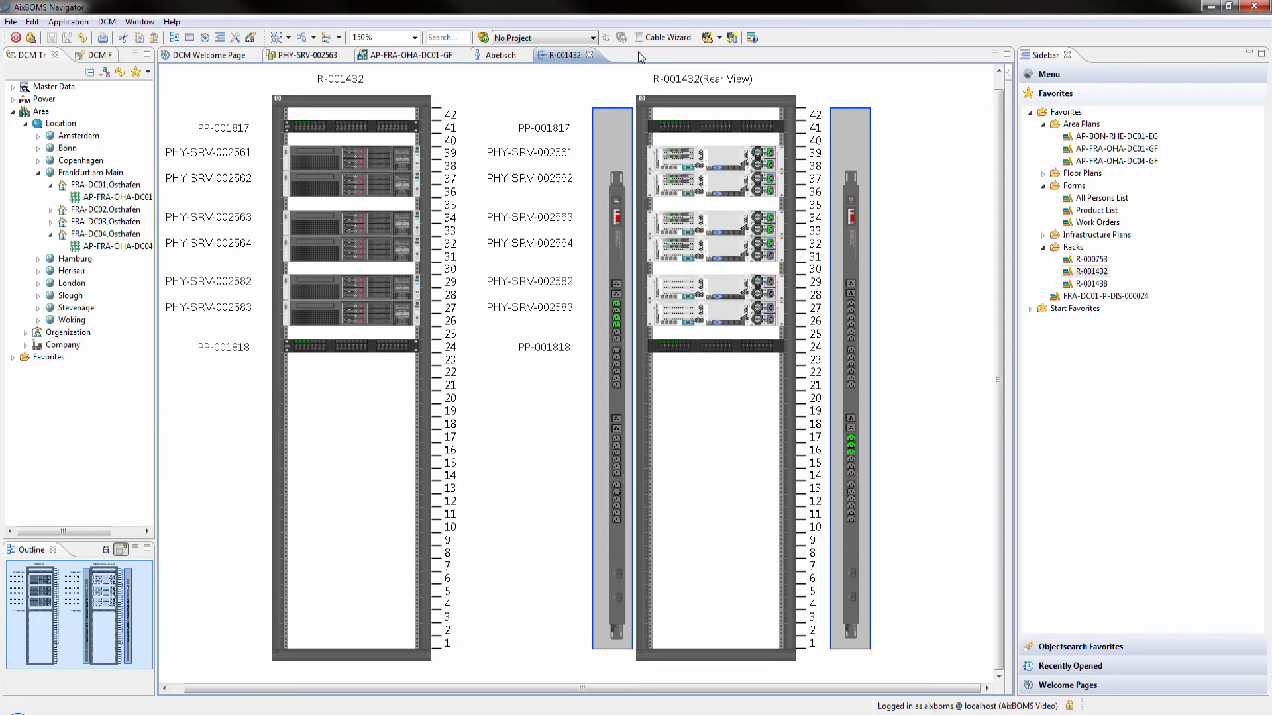
right_click(429, 100)
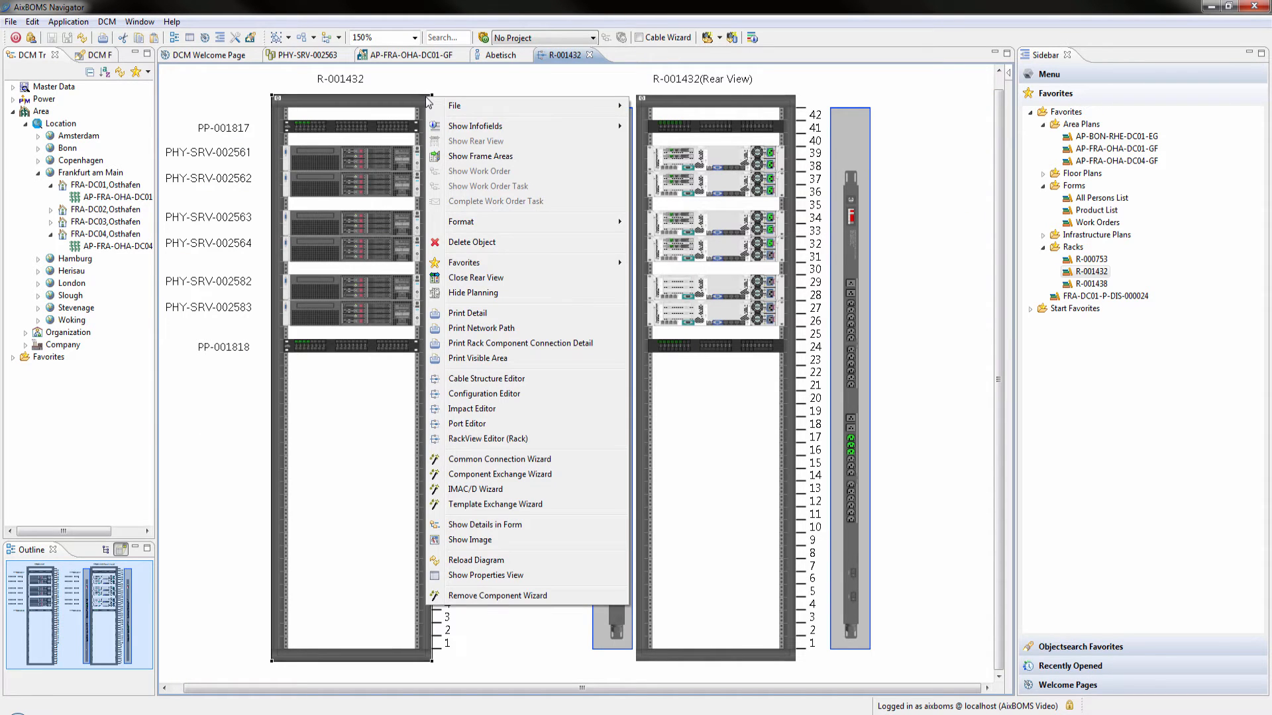
click(496, 278)
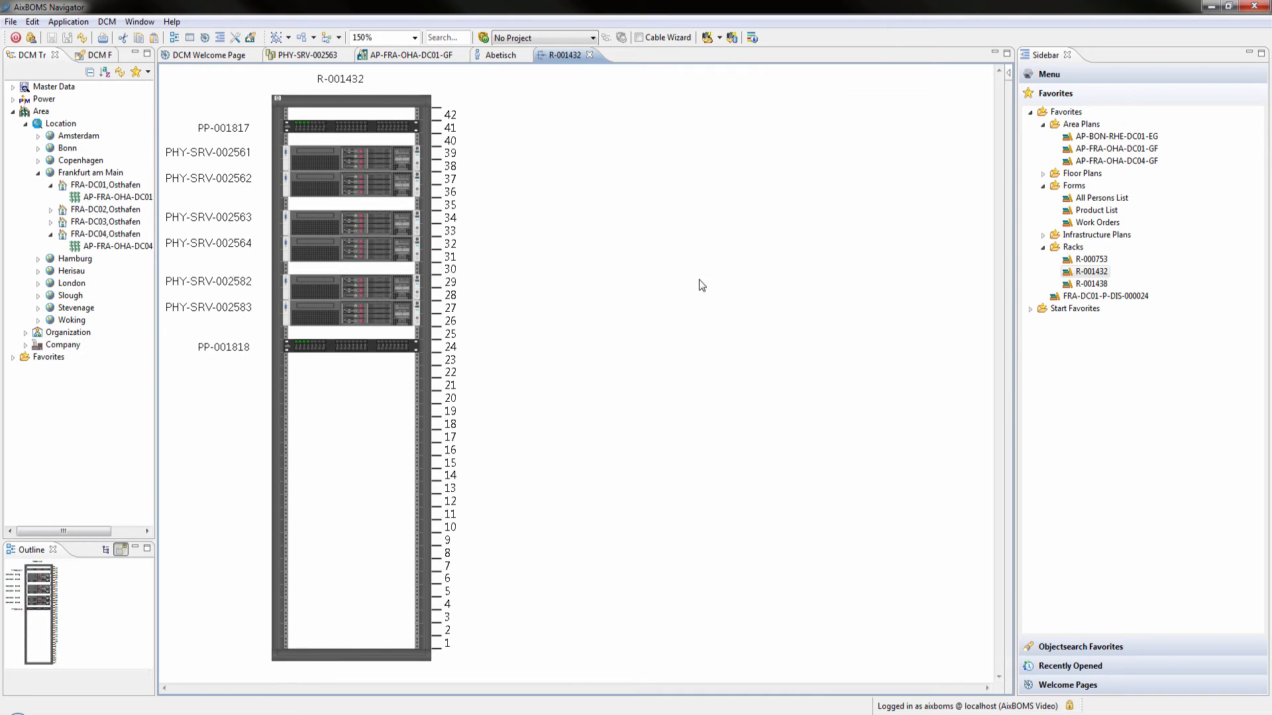
Open rack R-001438 from the favorites and start the Common Connection Wizard for switch SWI-000990 in a maximized window
double_click(1084, 285)
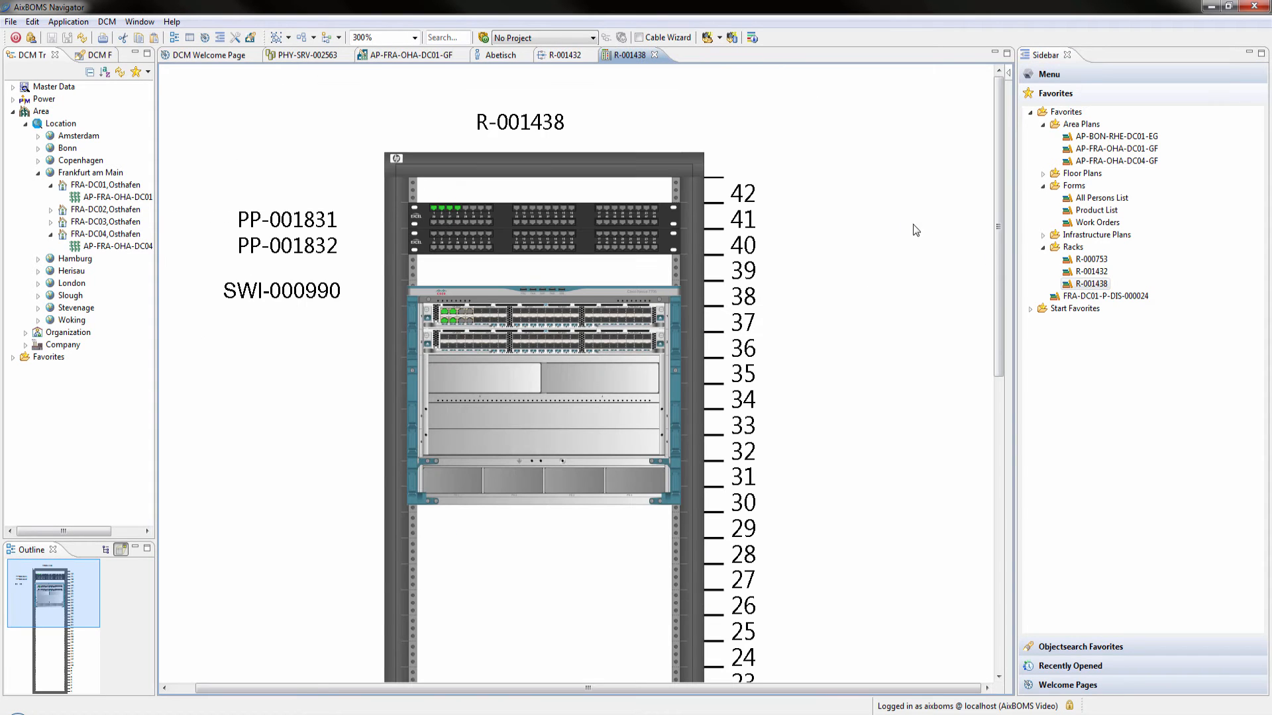
right_click(673, 296)
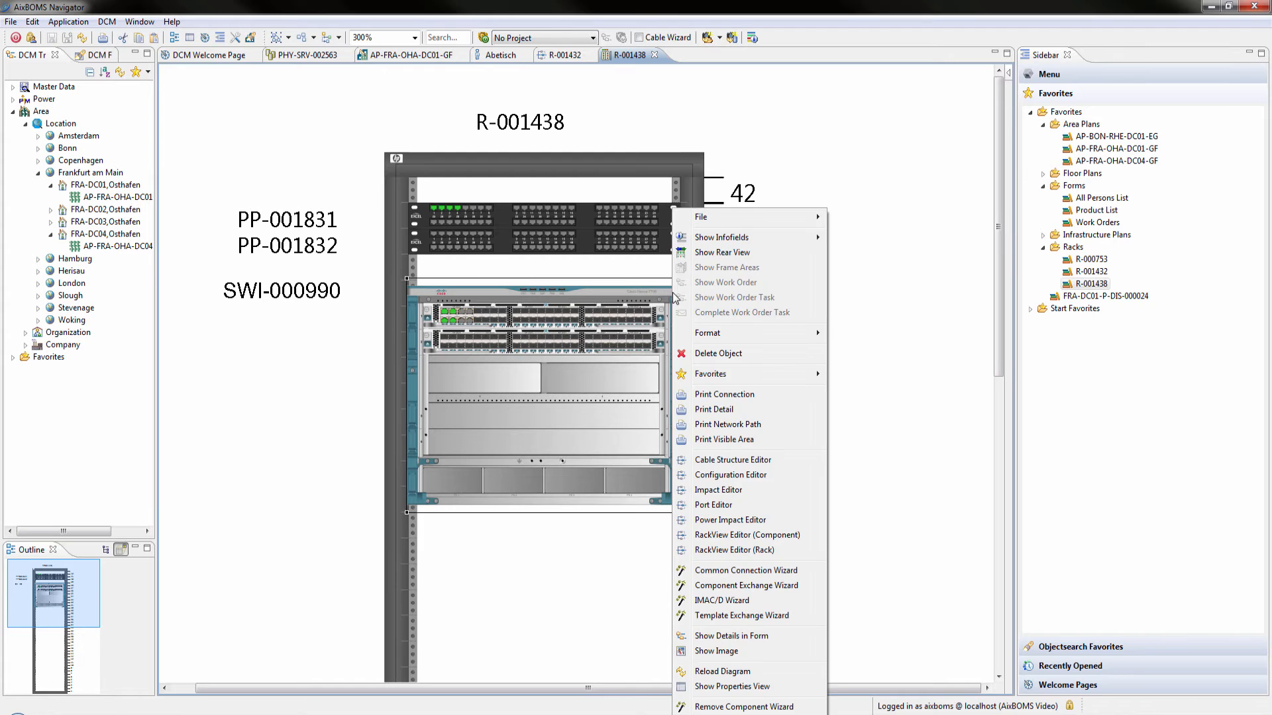
click(725, 571)
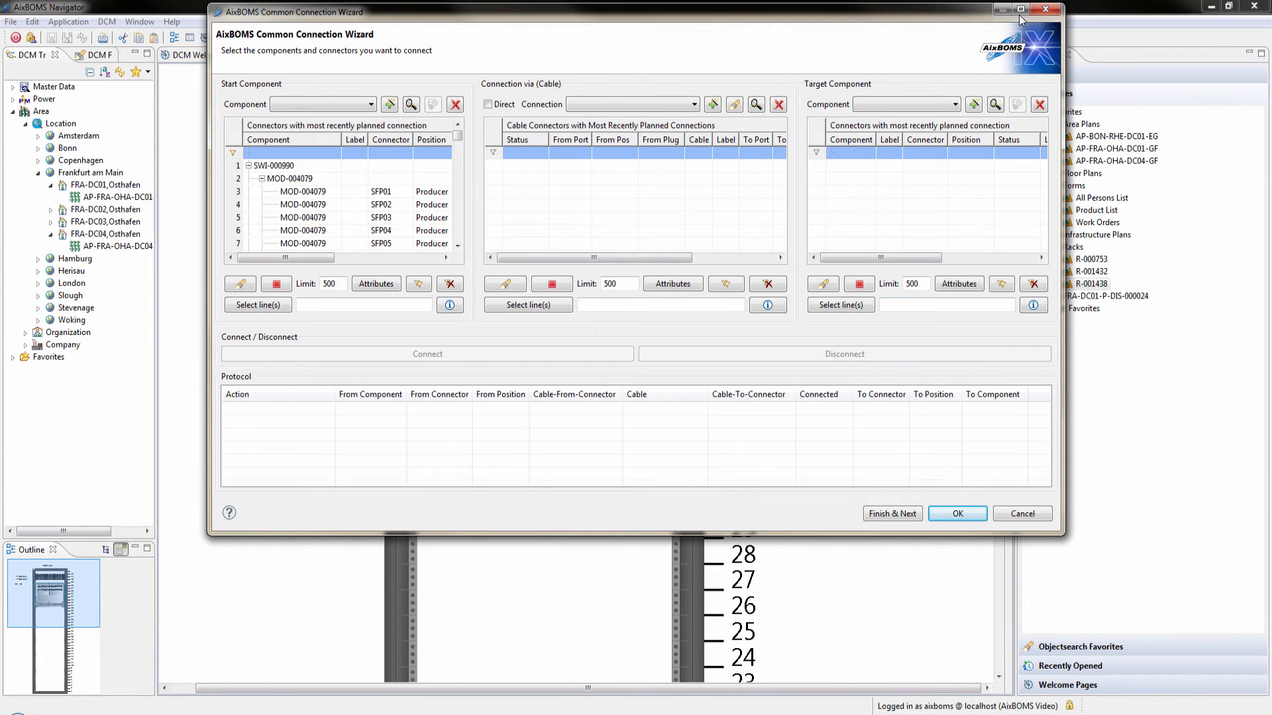
click(1018, 15)
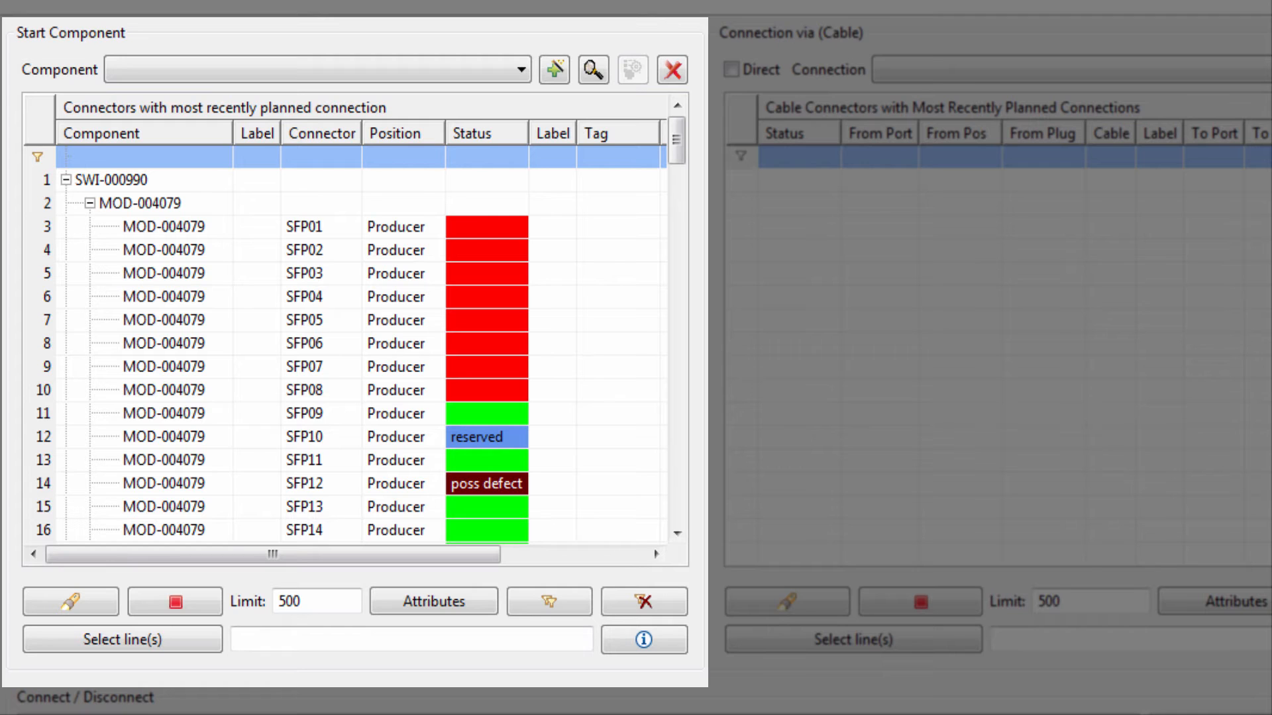
Show the connection status color legend for the start component and set the start component to SWI-000990
click(674, 648)
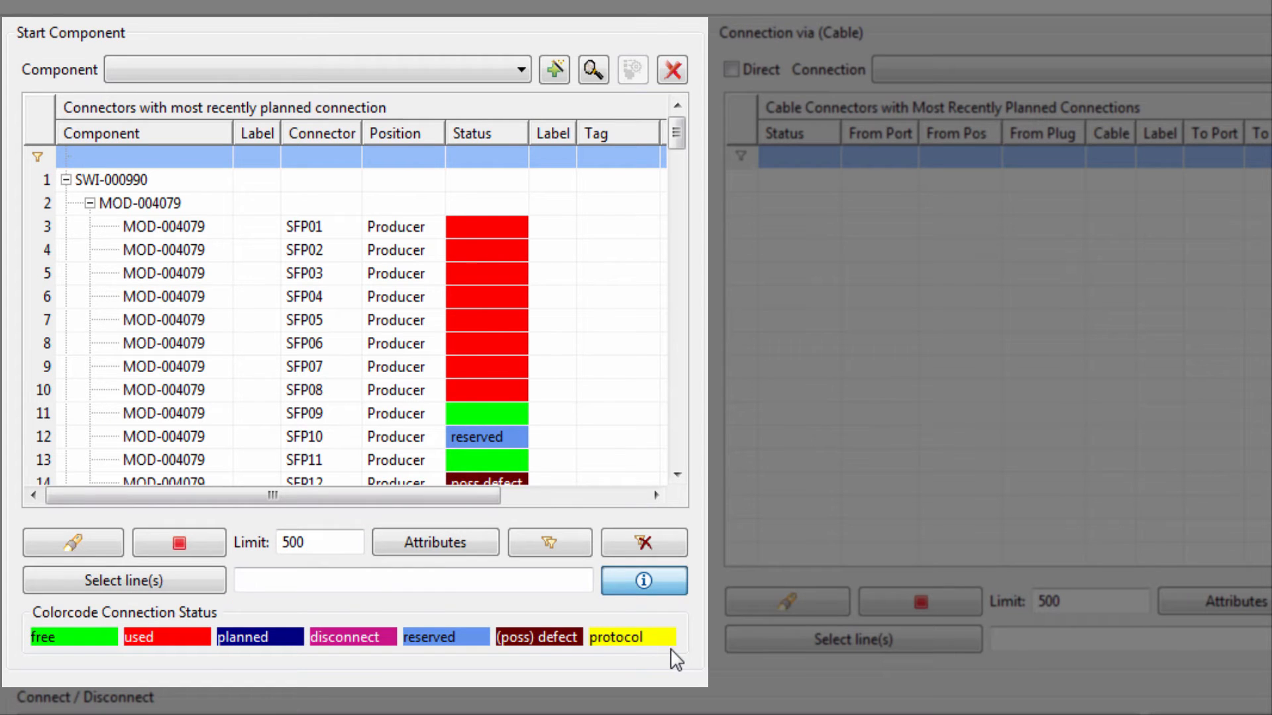
mouse_move(342, 640)
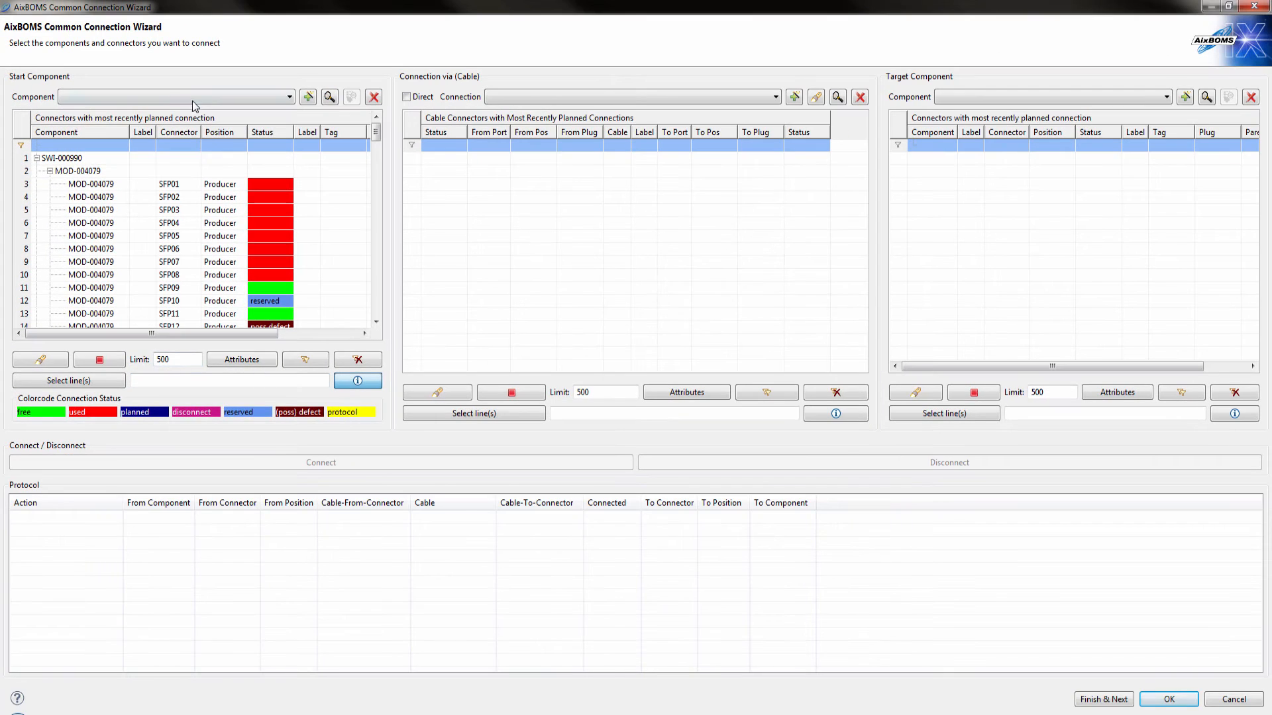
click(194, 100)
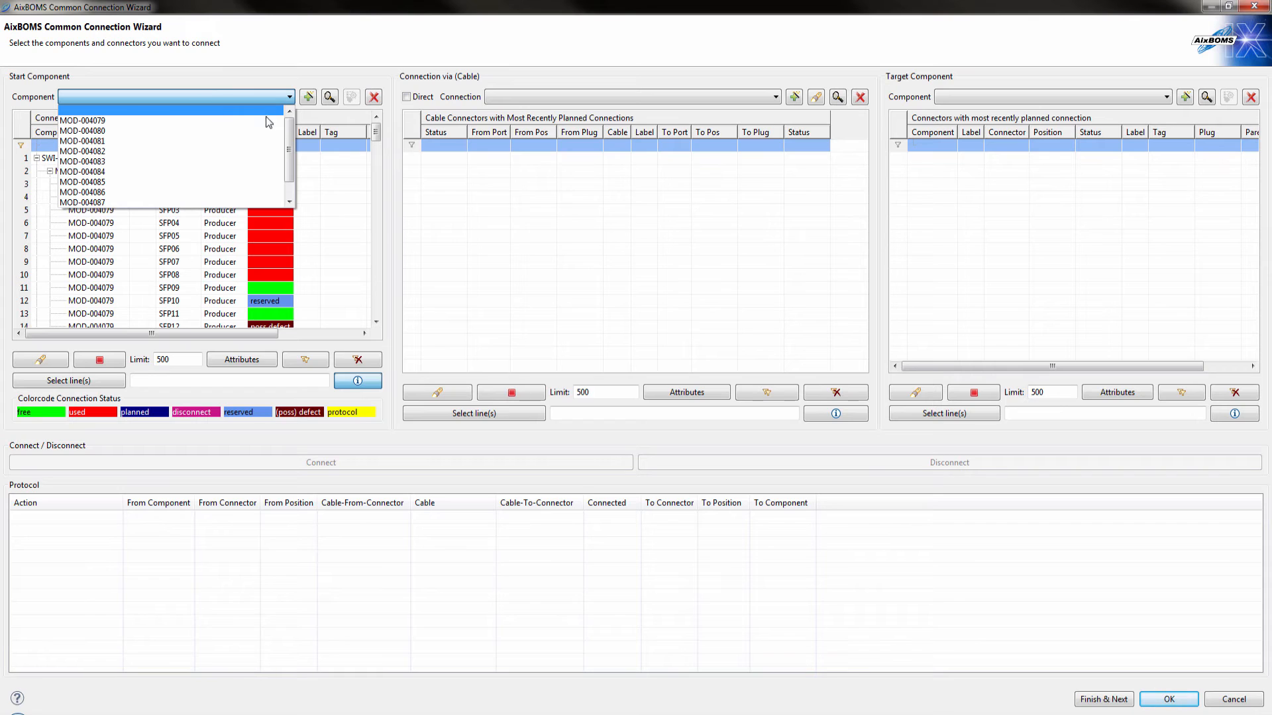
drag(289, 128, 289, 159)
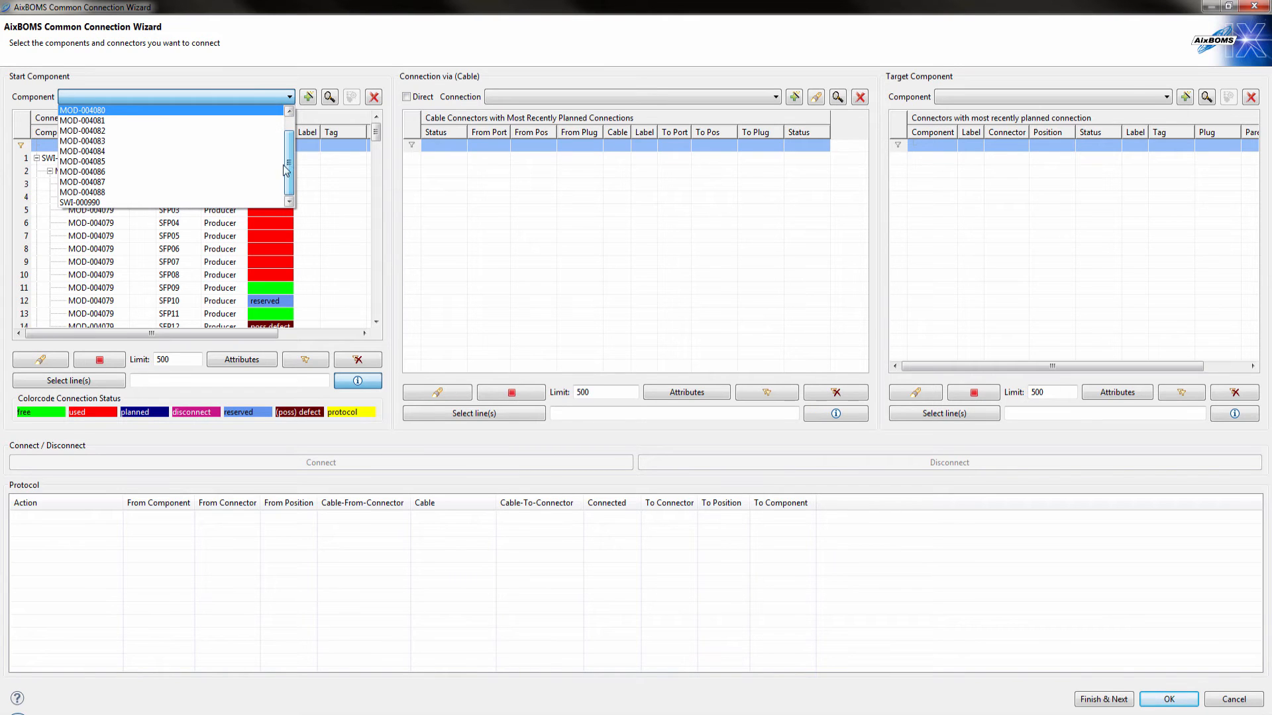
click(192, 201)
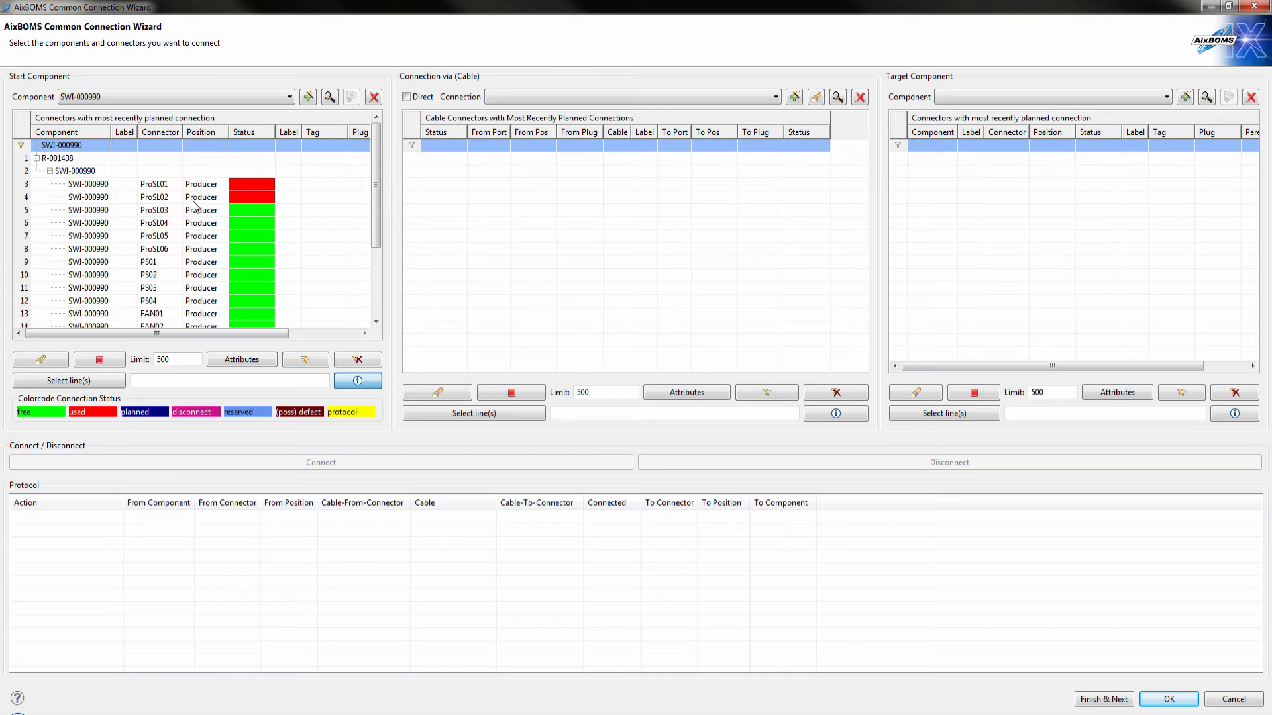
Edit the component configuration of SWI-000990 and install the Cisco N77-F348XP-23 module in slot ProSL05
click(197, 240)
click(352, 98)
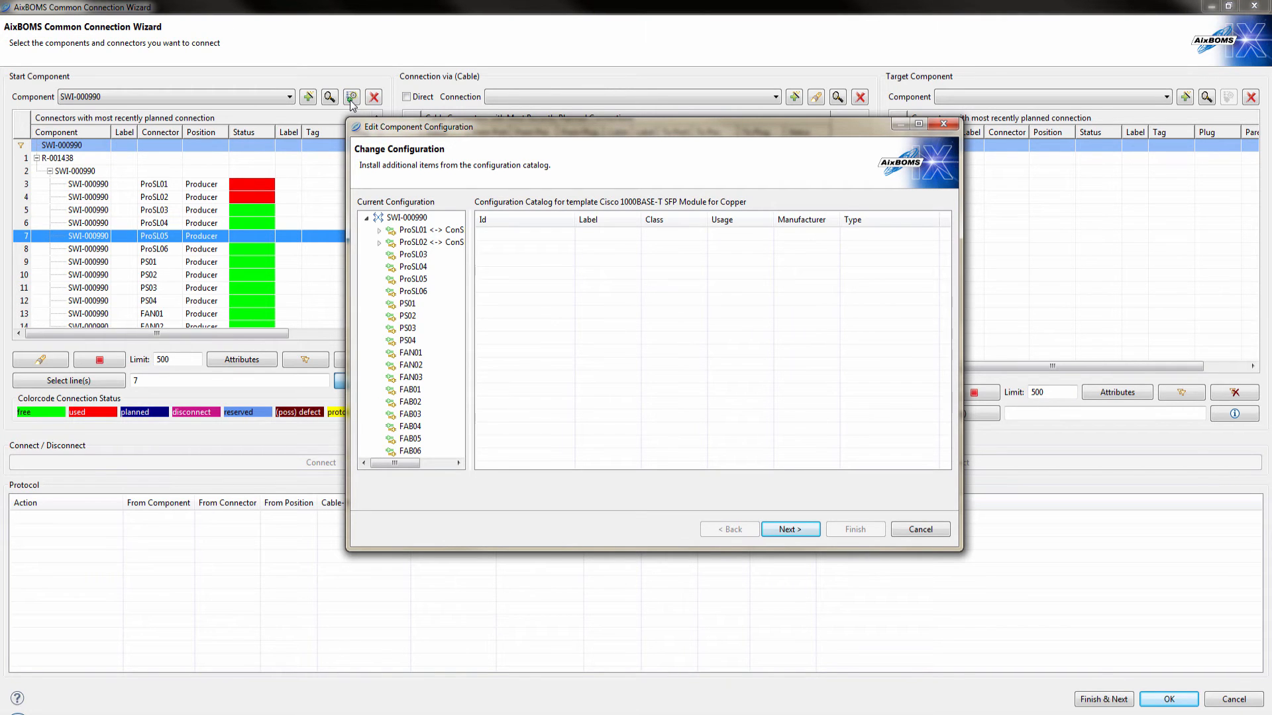
click(414, 280)
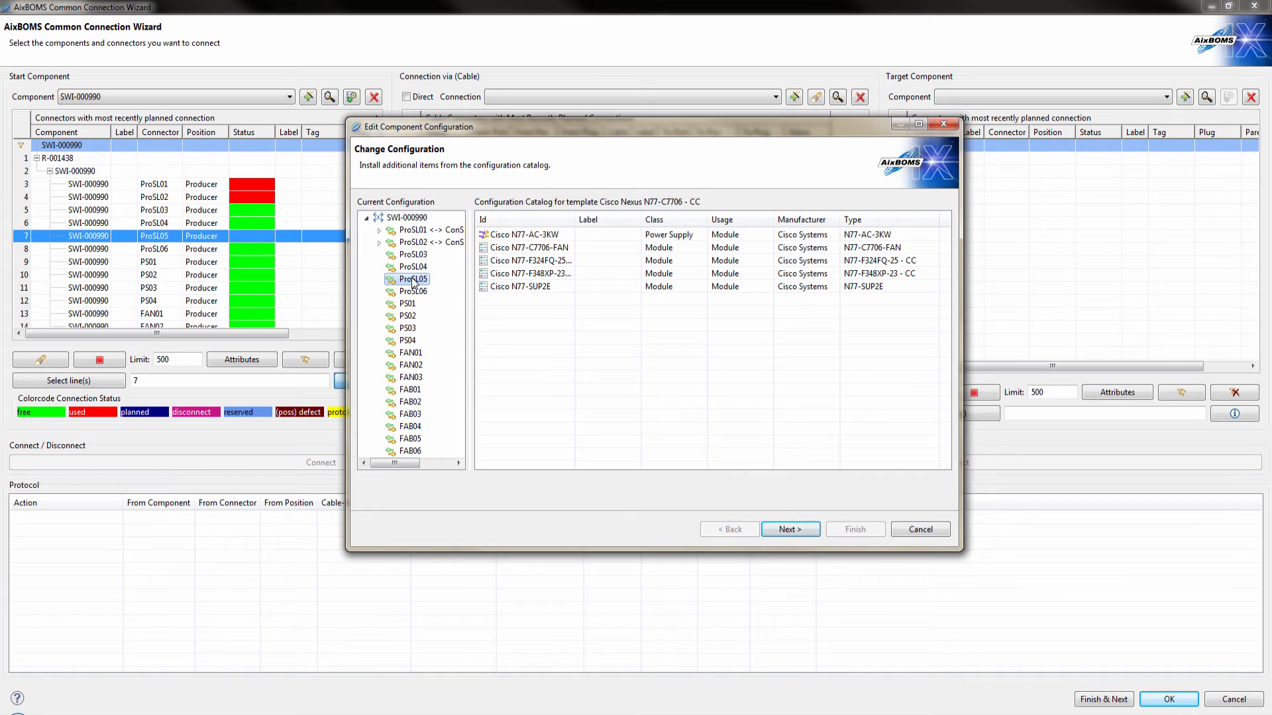
click(498, 275)
drag(498, 277, 415, 282)
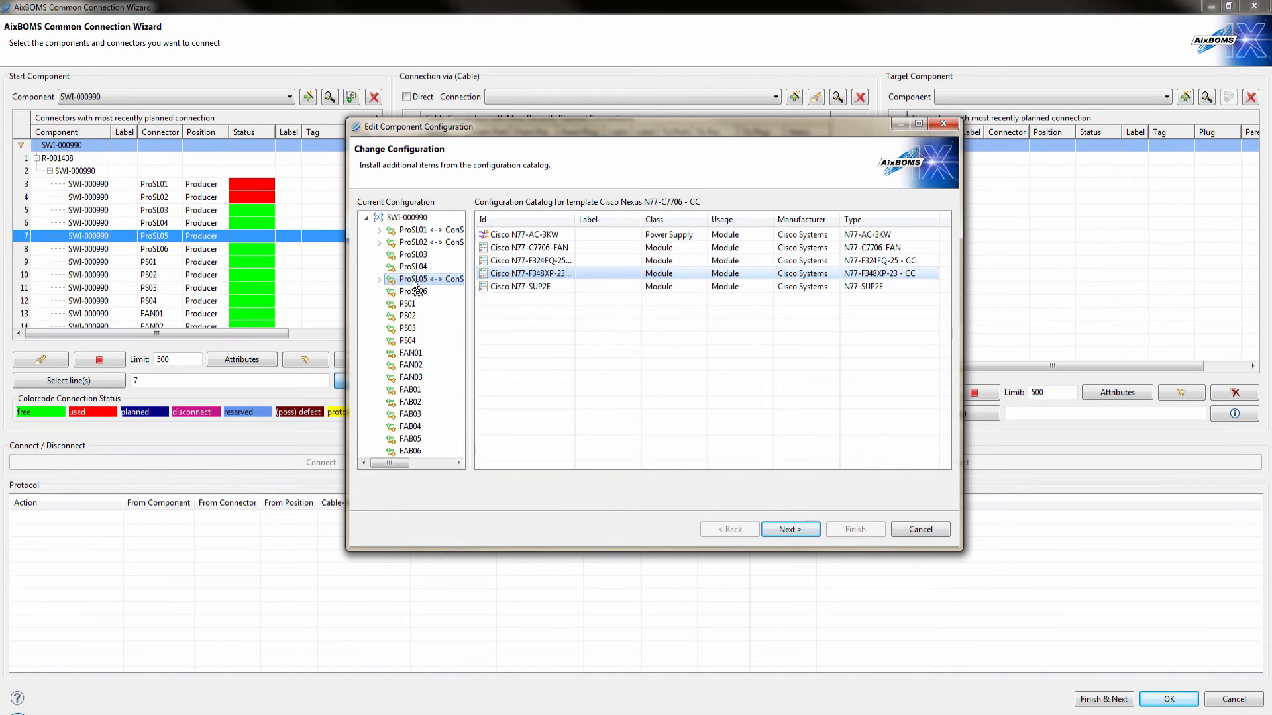
Install Cisco 1000BASE-T SFP modules in slots SFP01 to SFP04 of the ProSL05 module, and finish the configuration and the connection wizard
click(380, 280)
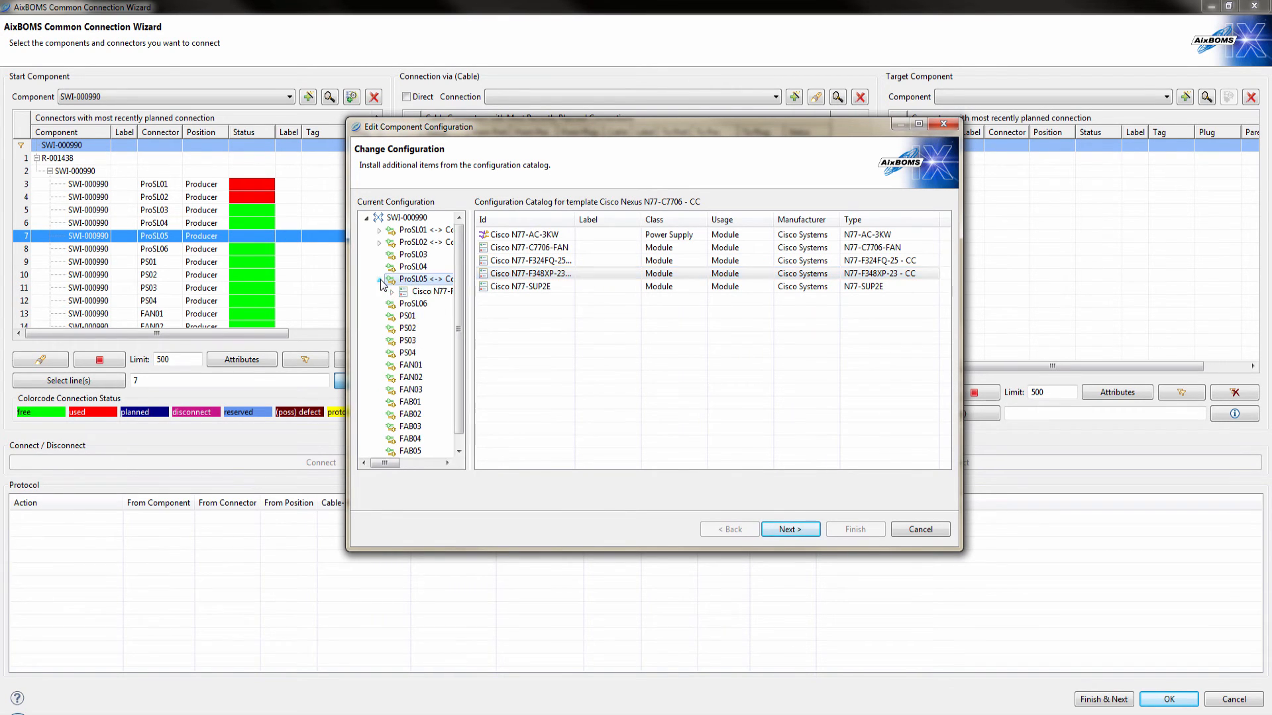
click(392, 291)
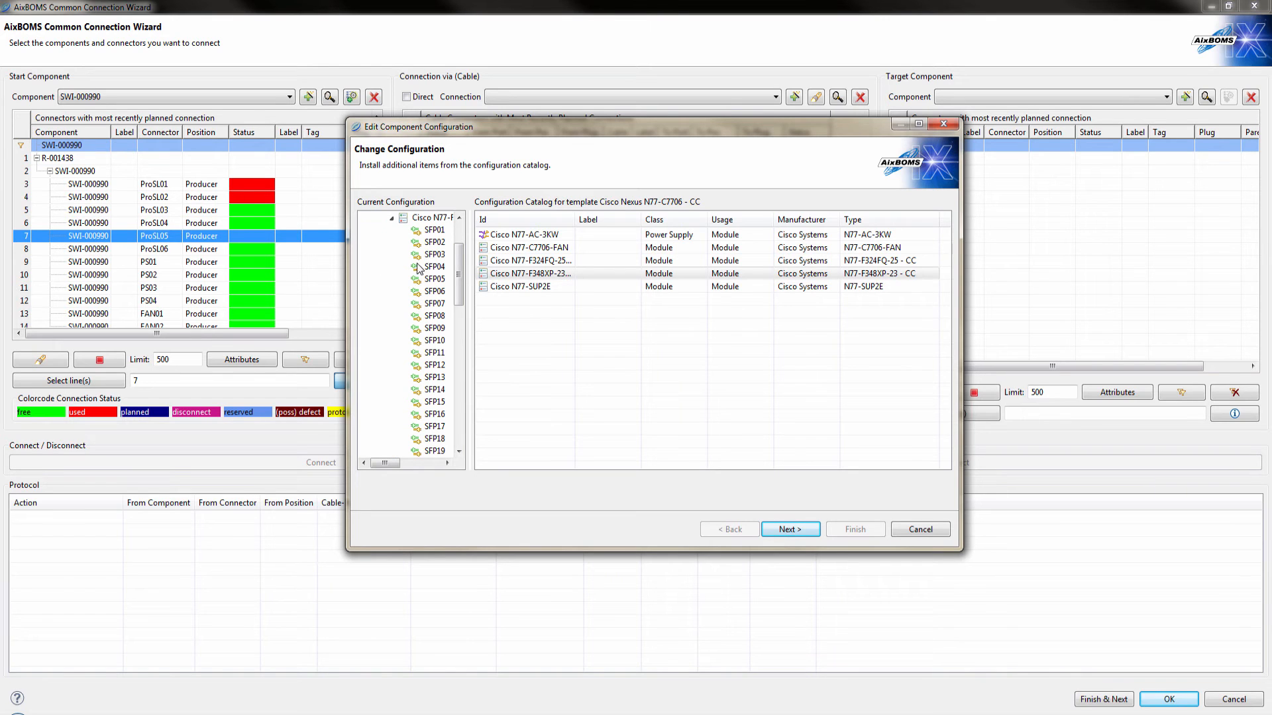
click(433, 231)
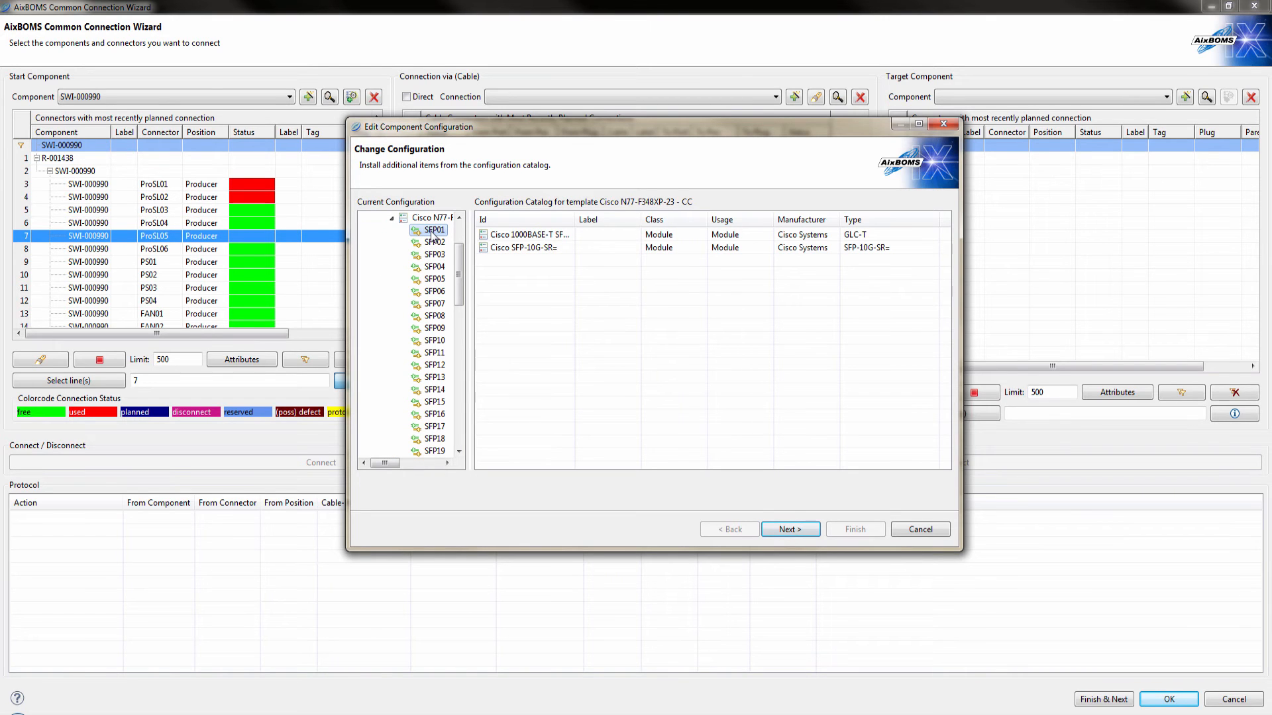
drag(493, 235, 436, 267)
click(777, 526)
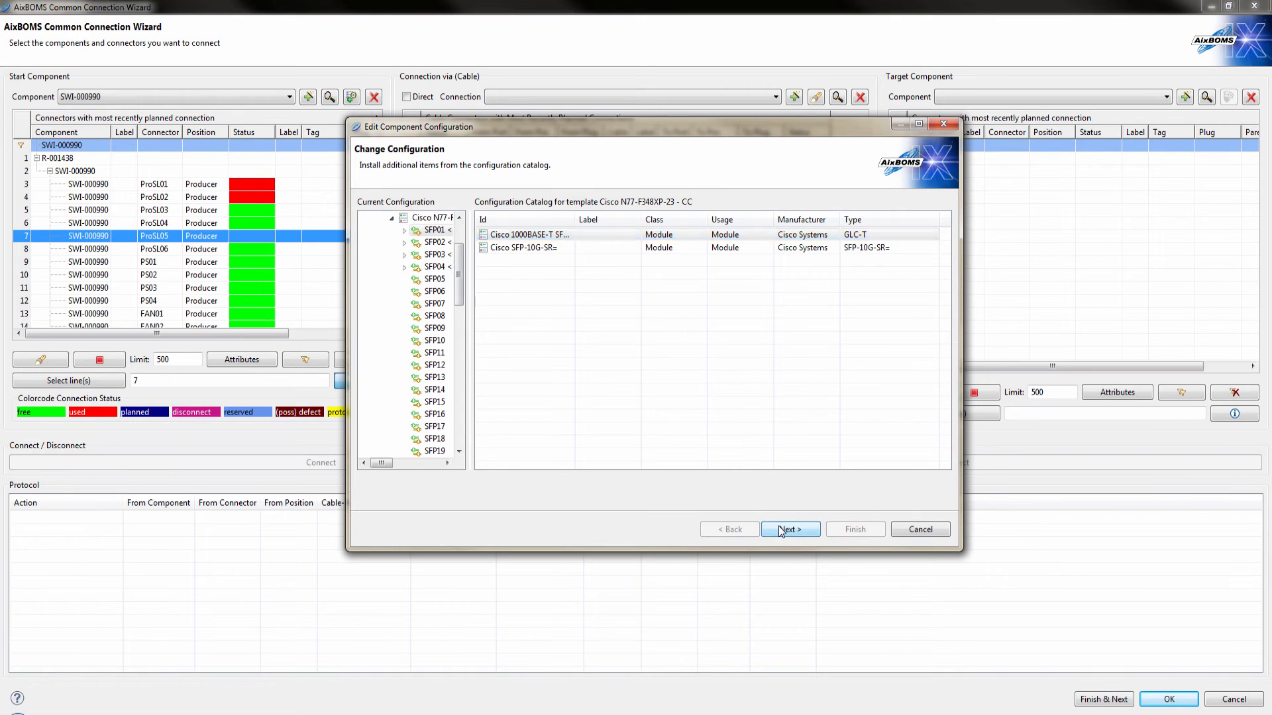
click(838, 528)
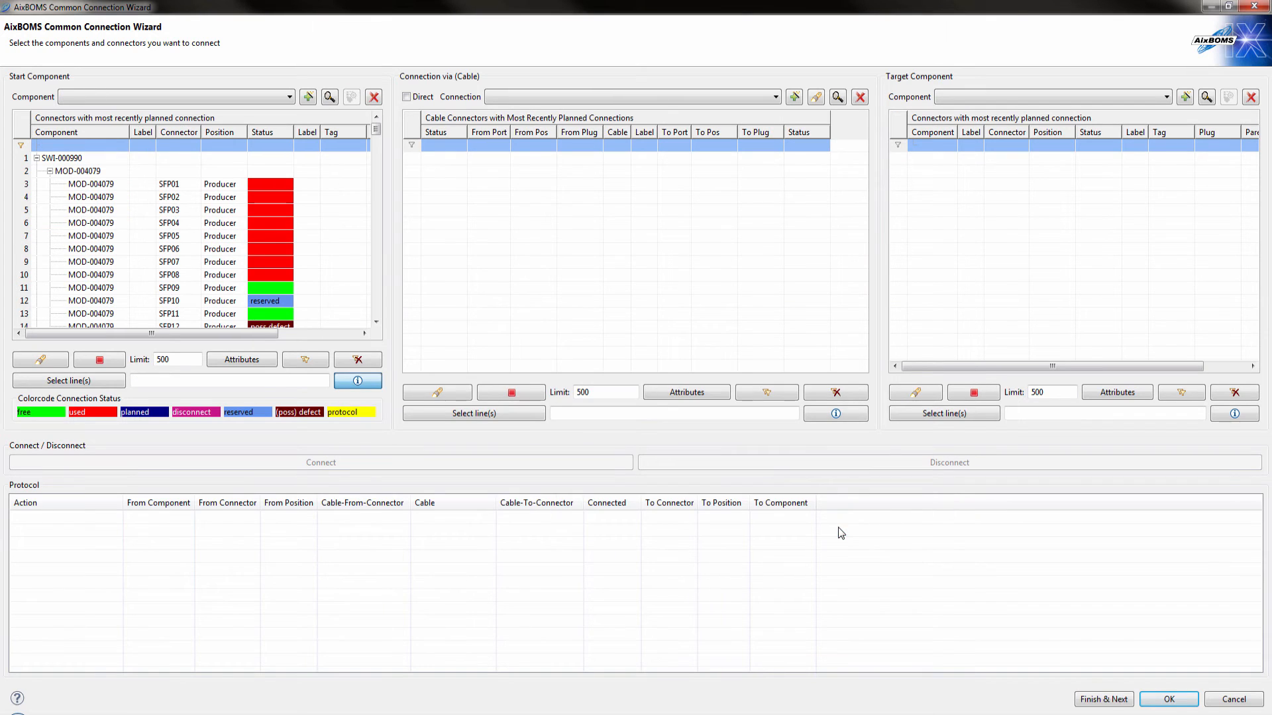
click(1160, 701)
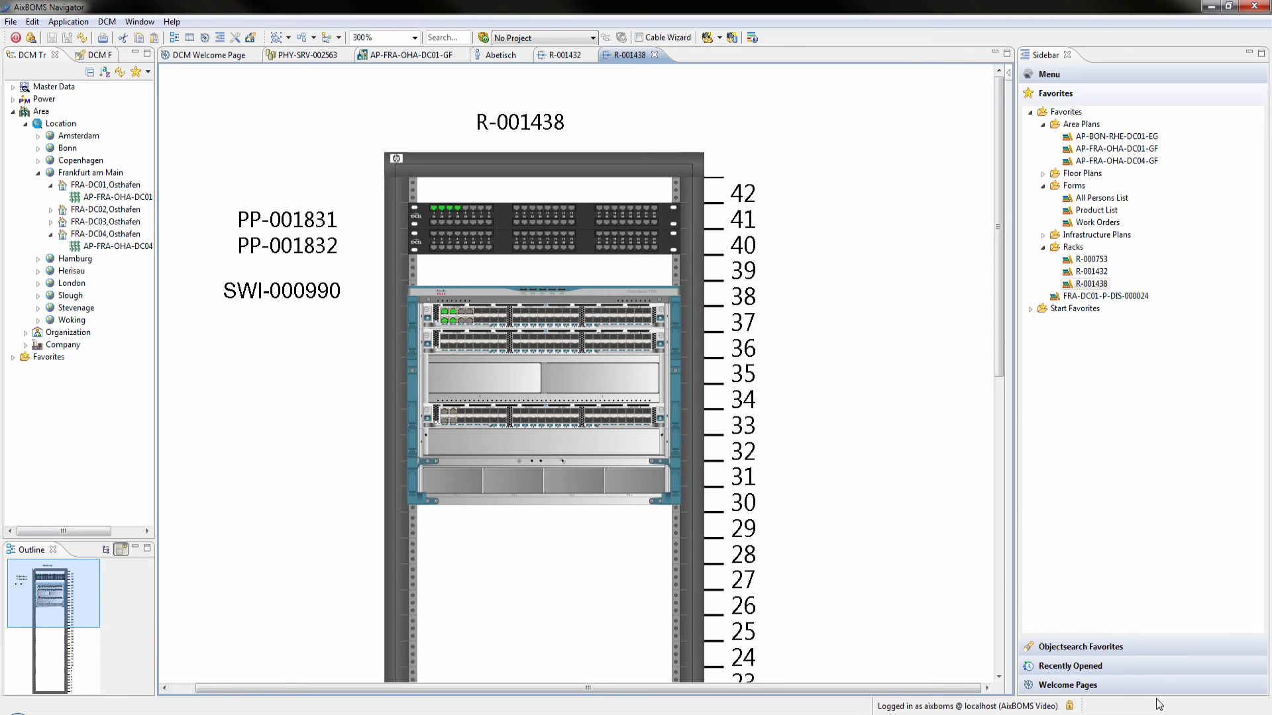
Open the detail form of rack R-001438 and display its component hierarchy in the Configuration Editor
double_click(698, 589)
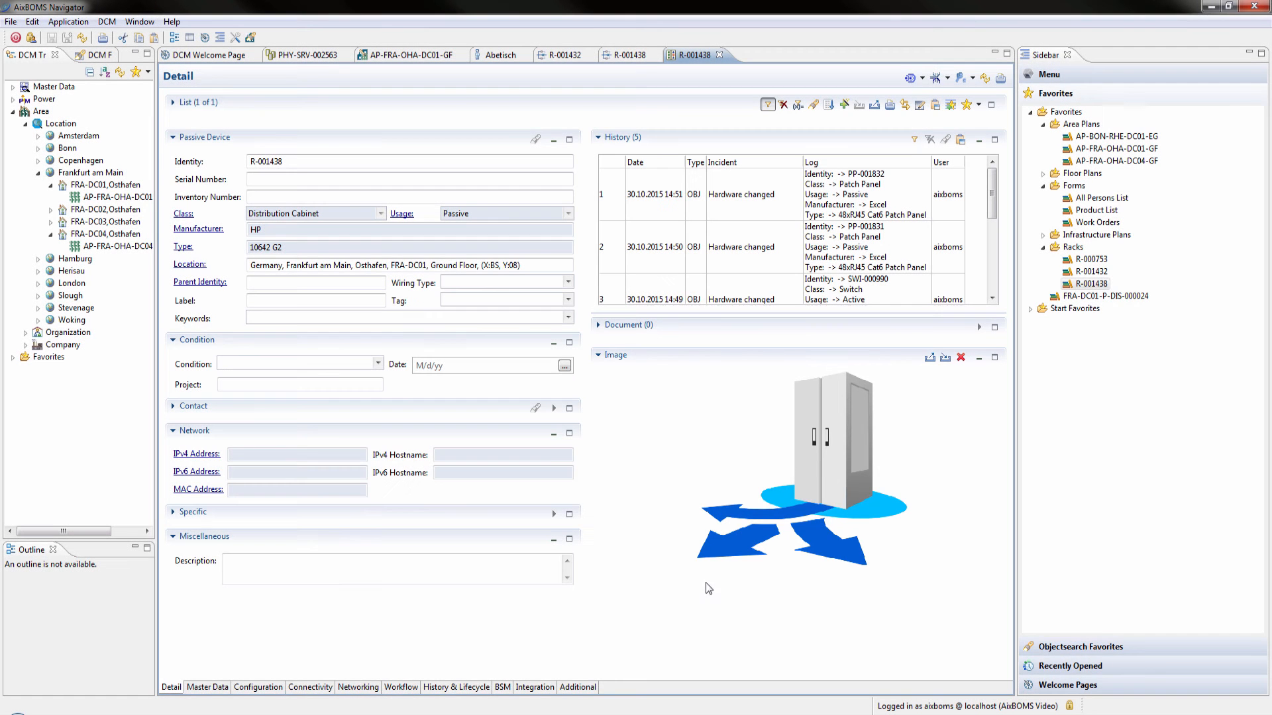
click(972, 79)
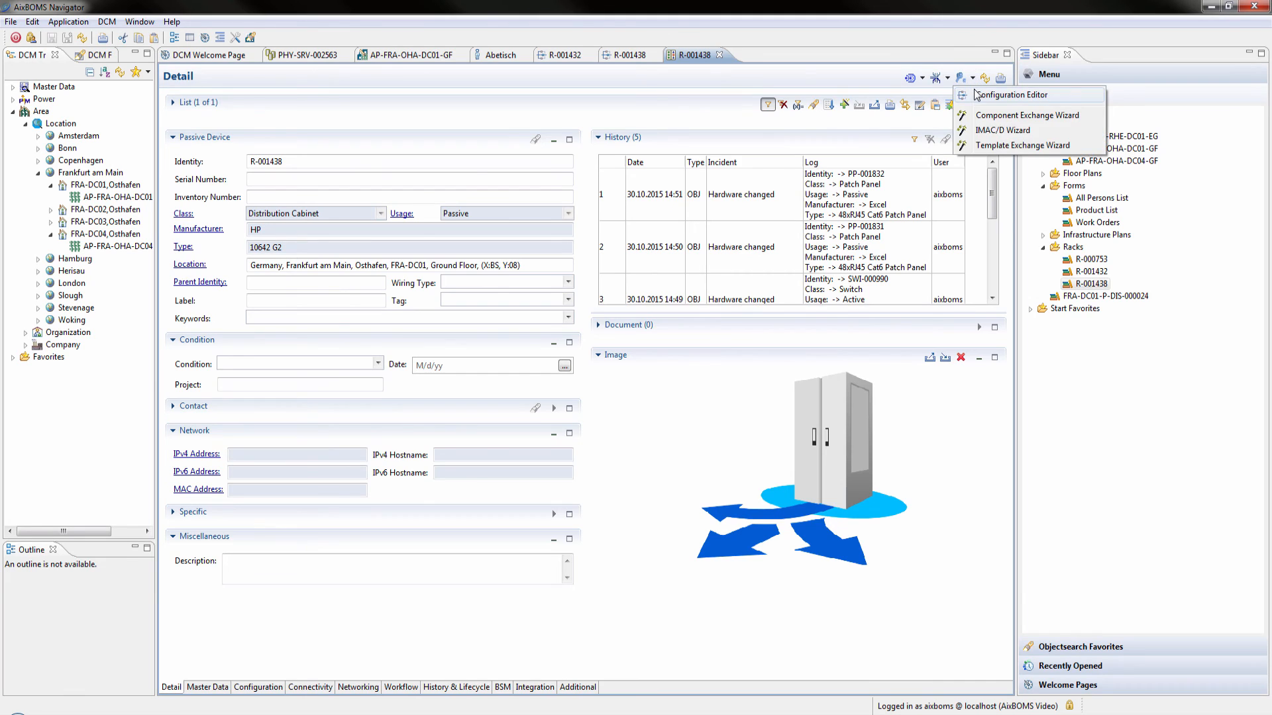
click(975, 94)
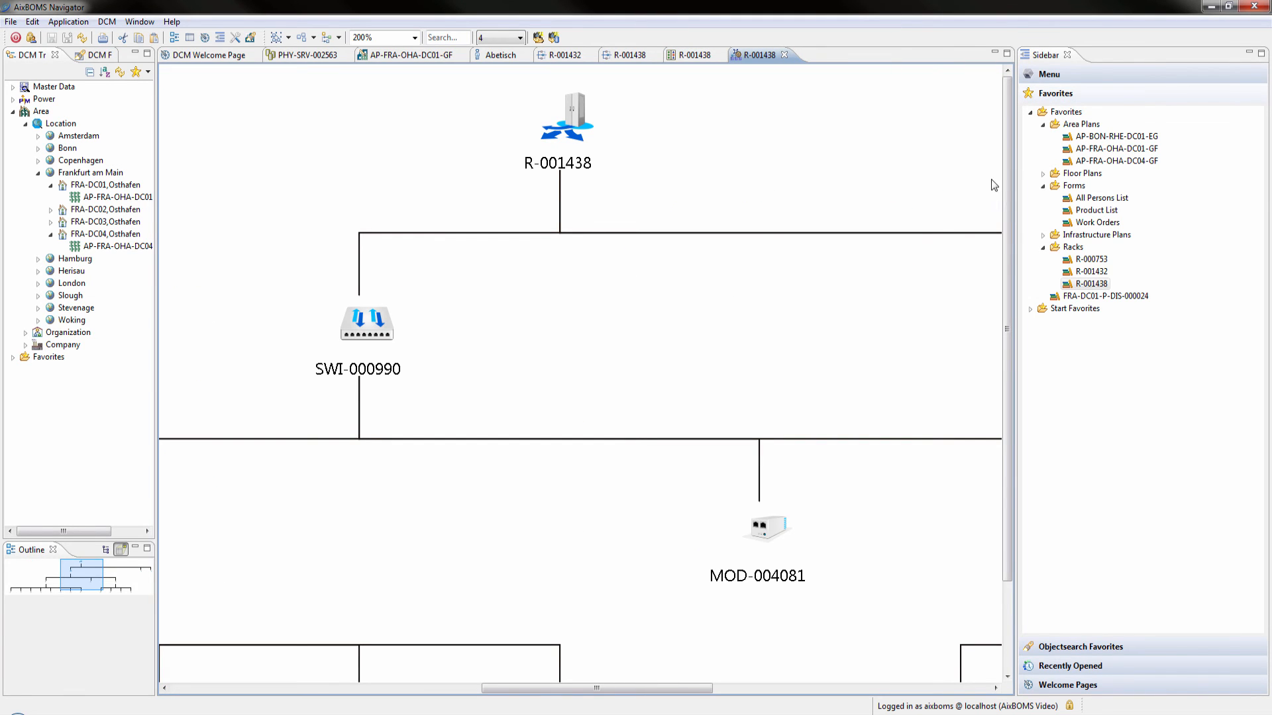
Open the All Device List from the start favorites and filter its Class column by Telephone
click(1030, 309)
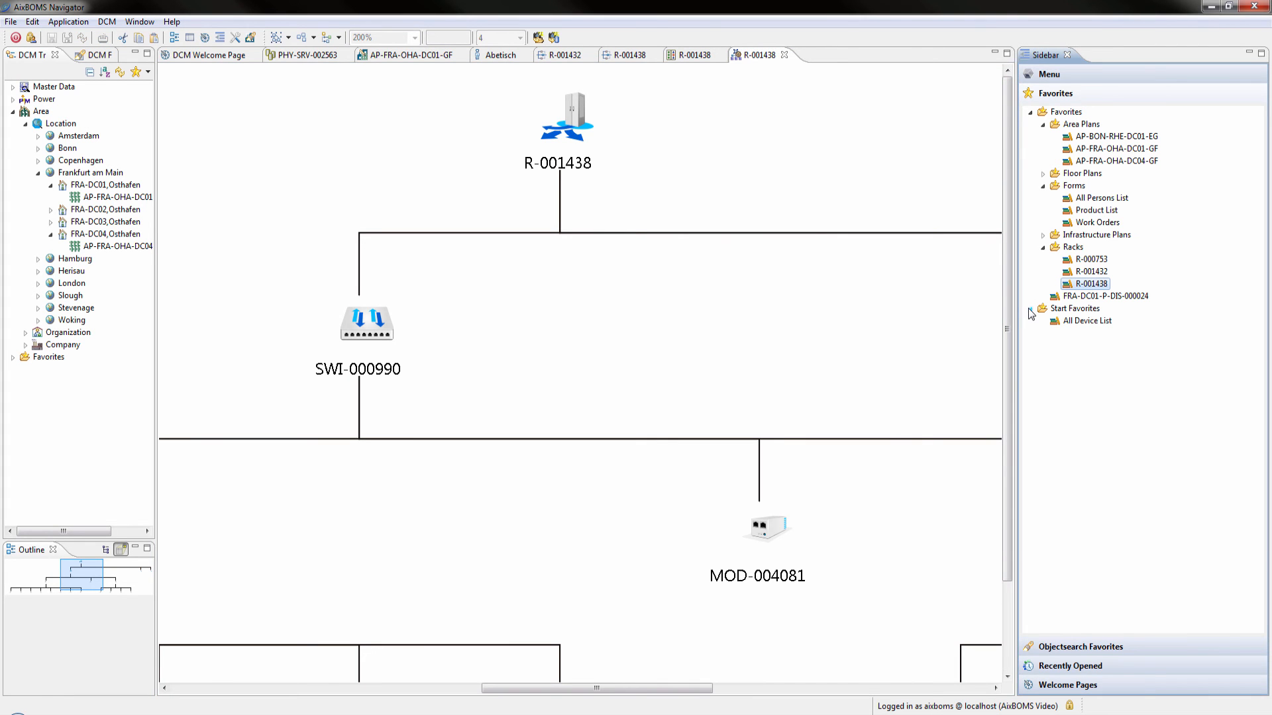
double_click(1058, 321)
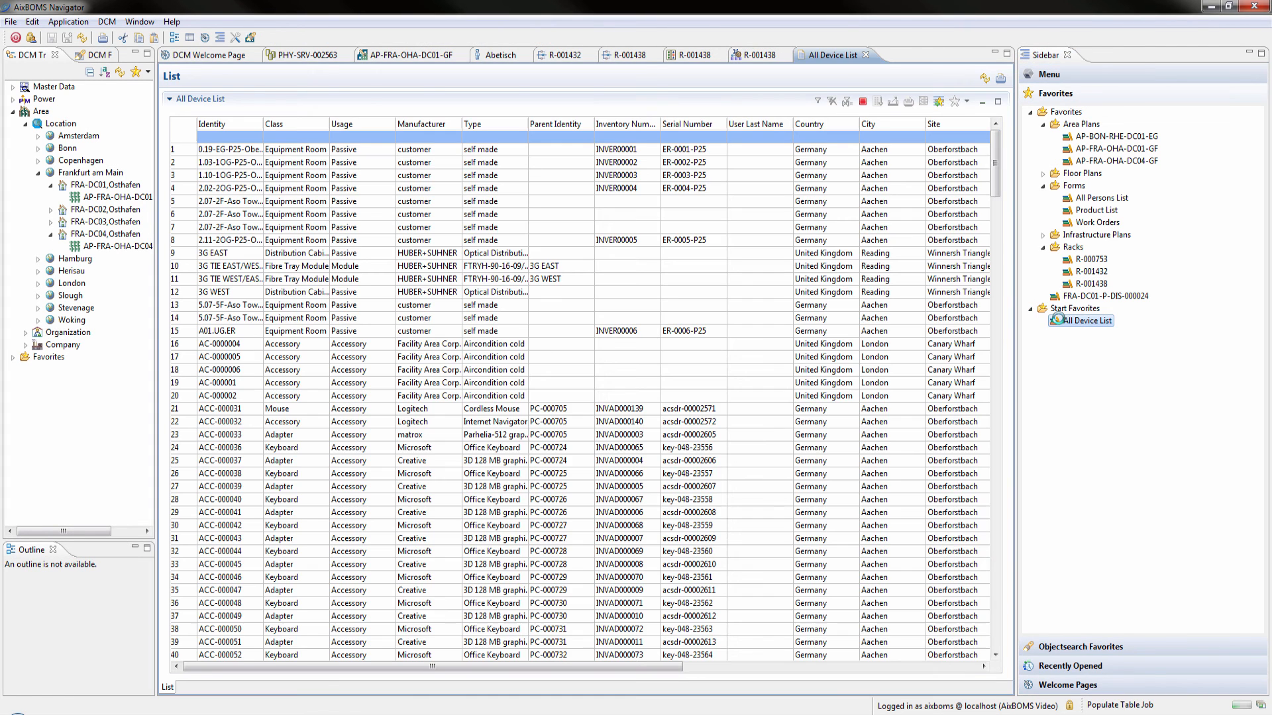
click(328, 137)
click(328, 137)
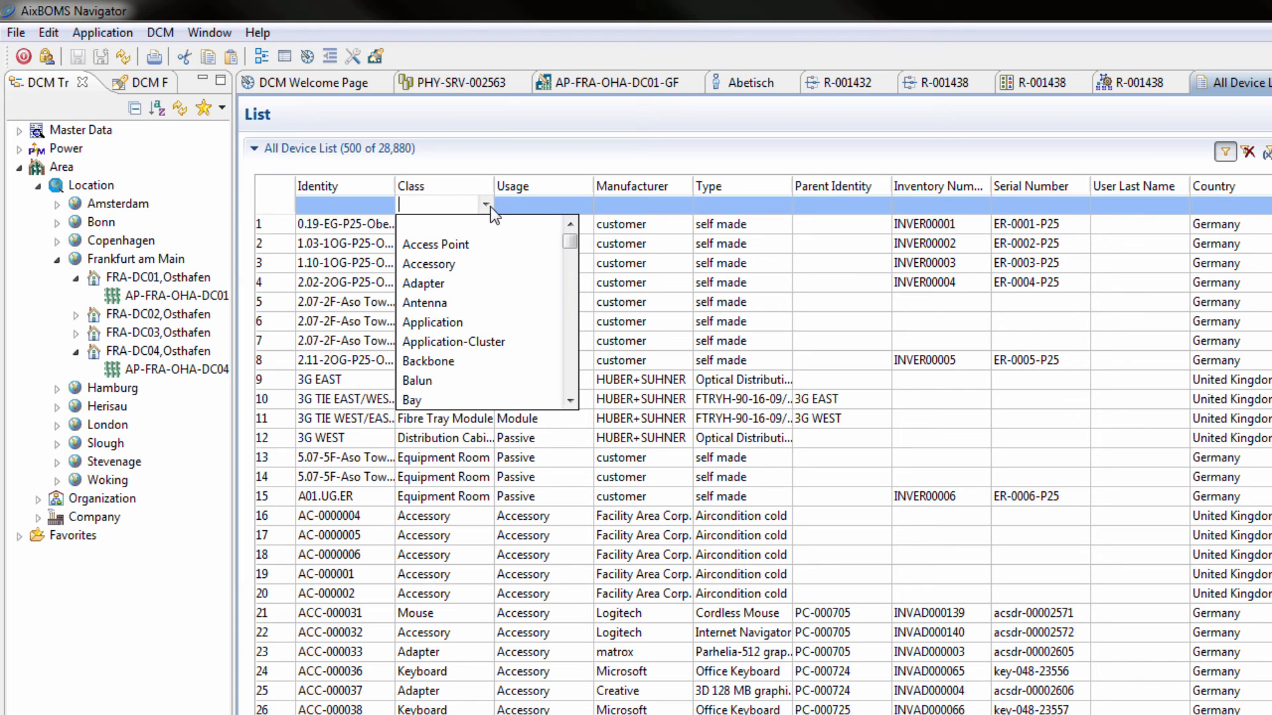
text(Telephone)
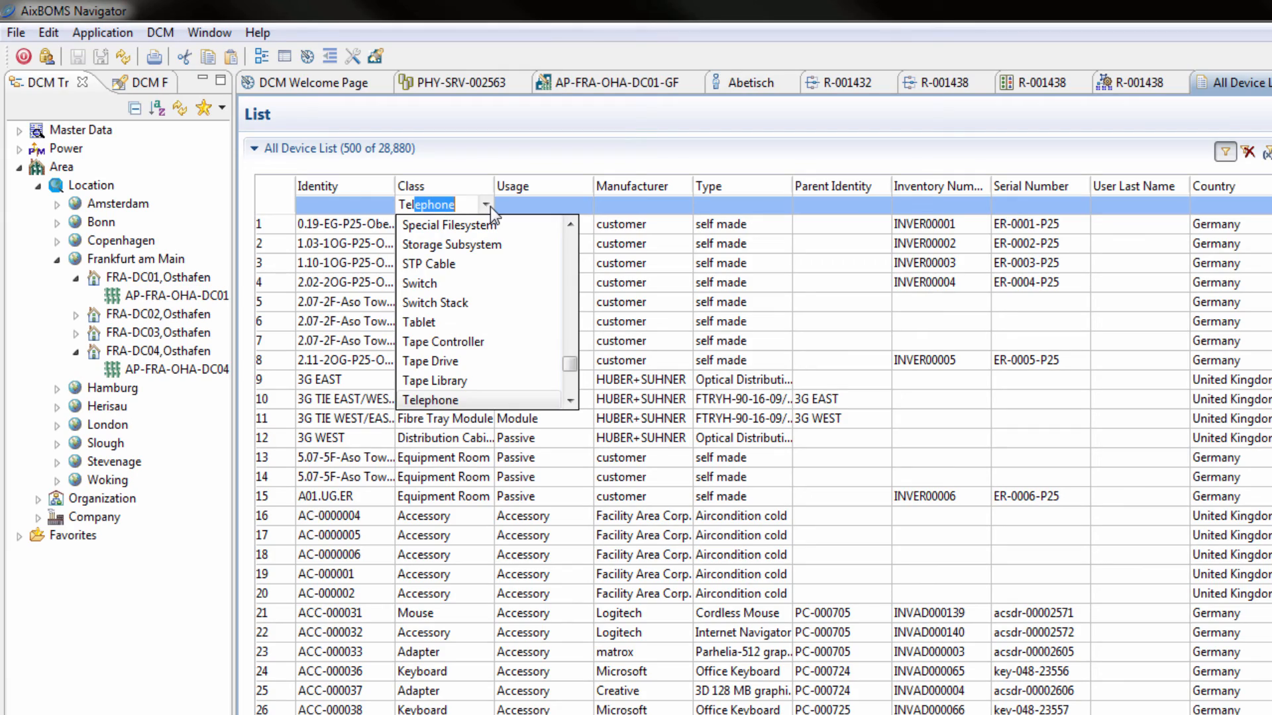
key(Return)
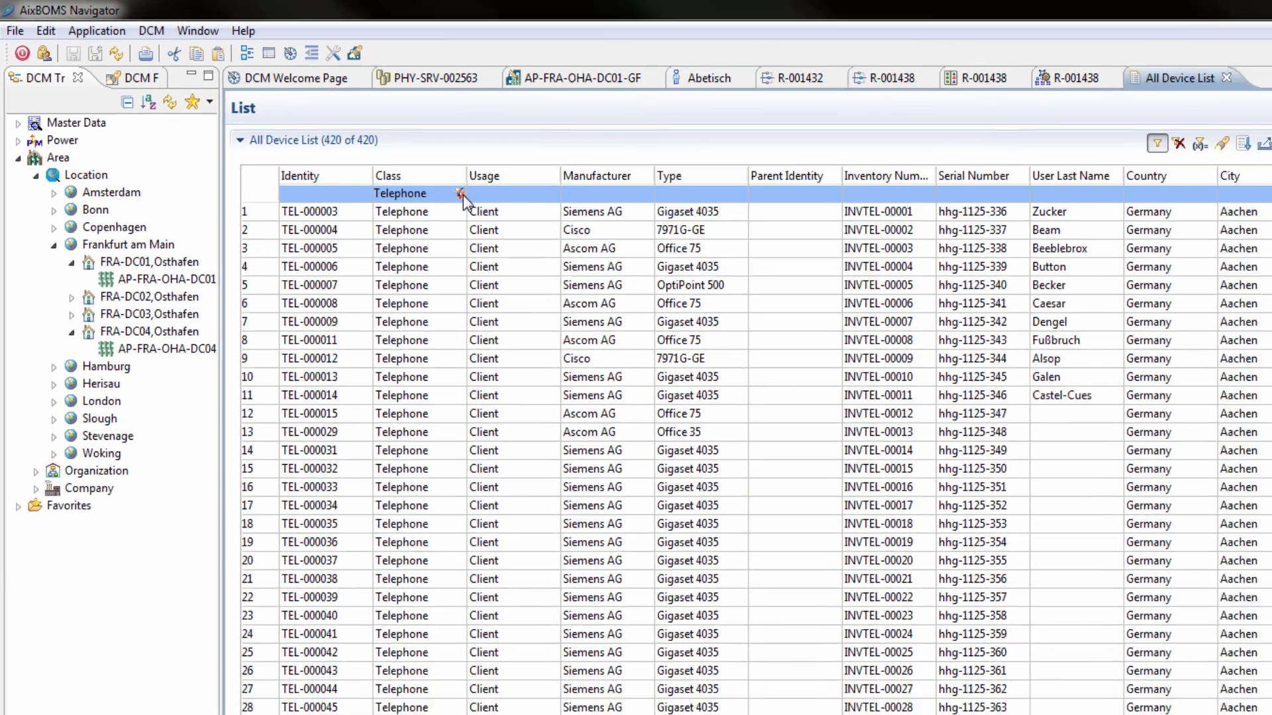
On the AP-FRA-OHA-DC01-GF area plan, view the DCM preferences without changing them and open the Smartsearch form
click(395, 57)
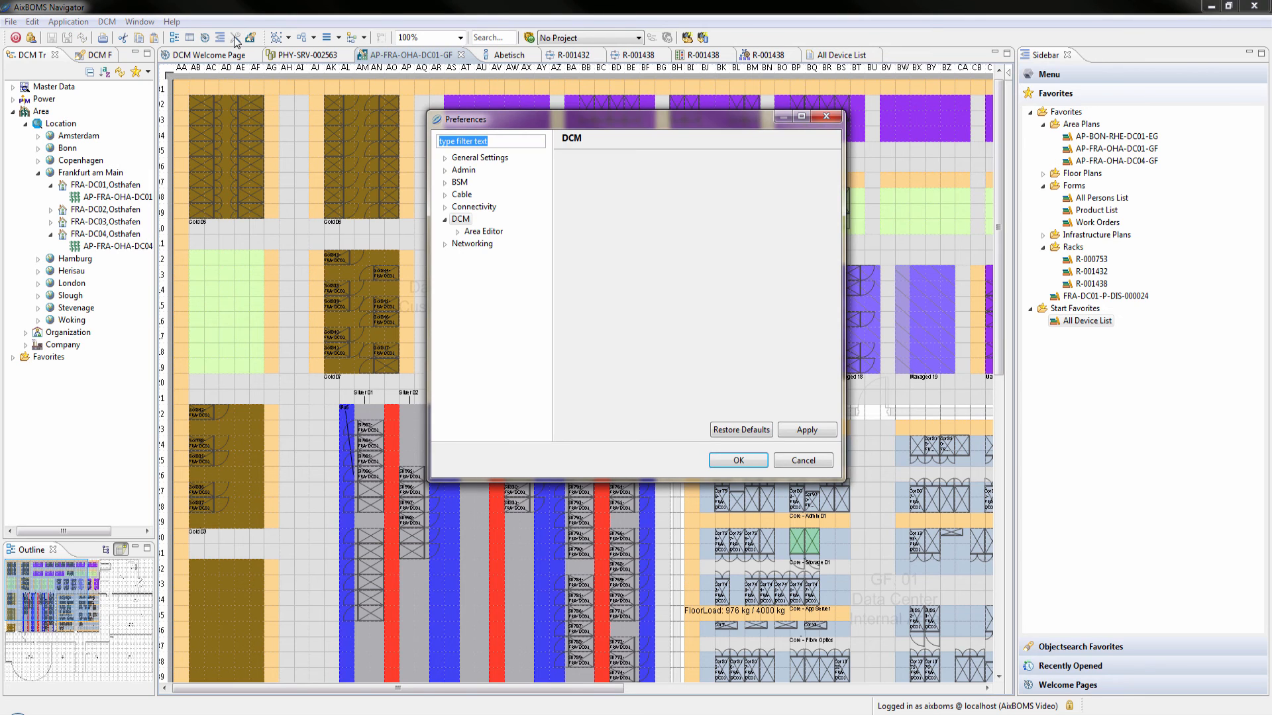
key(Escape)
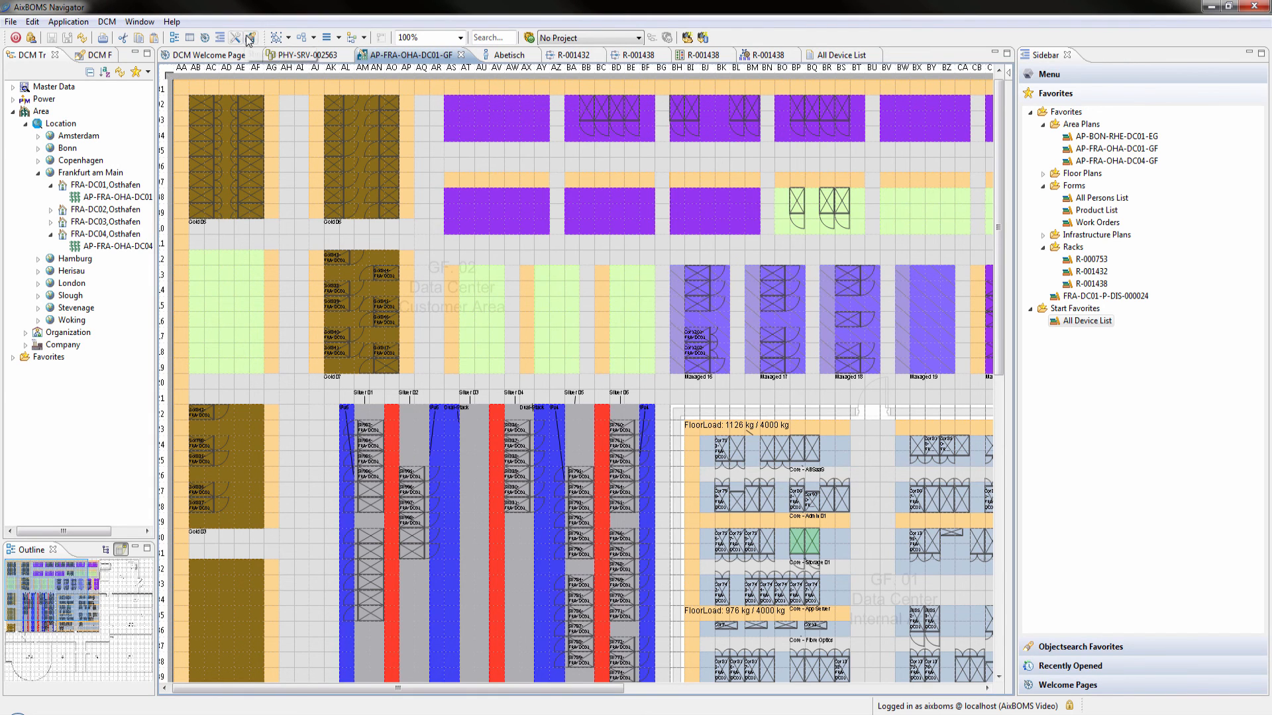
click(250, 38)
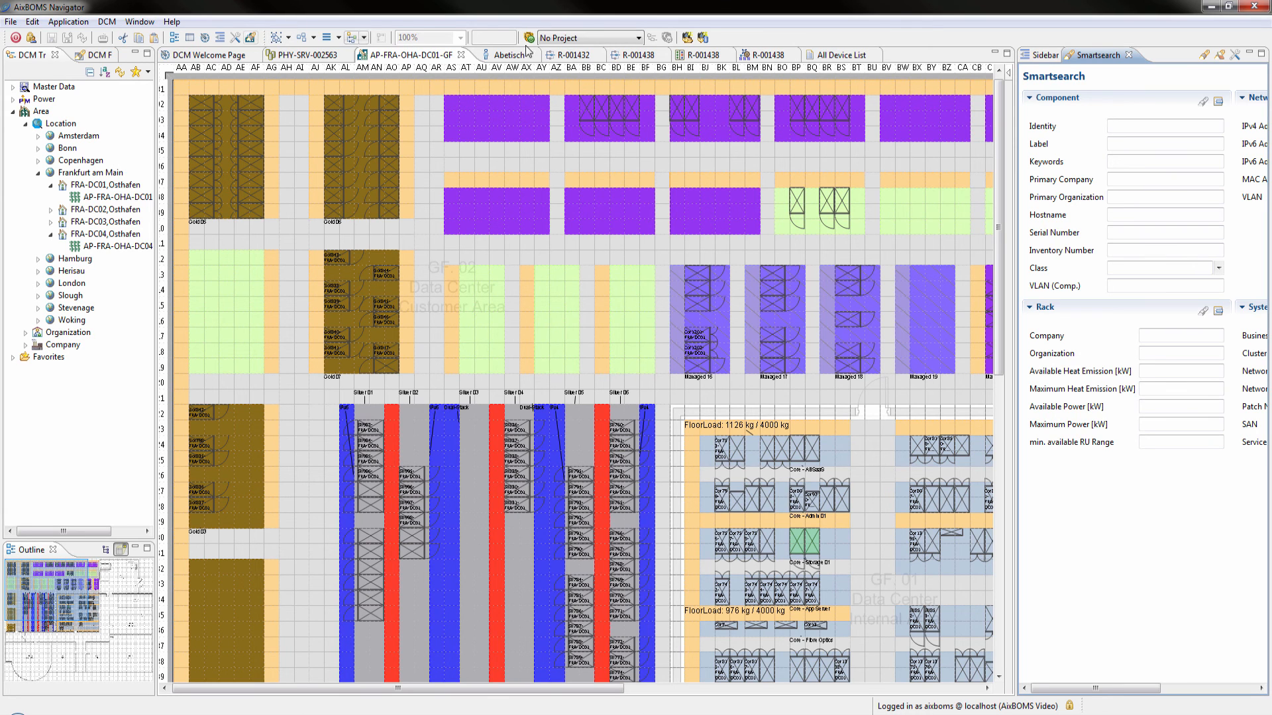
List the available welcome pages and open those of the Networking Navigator and the Admin Navigator
click(1028, 58)
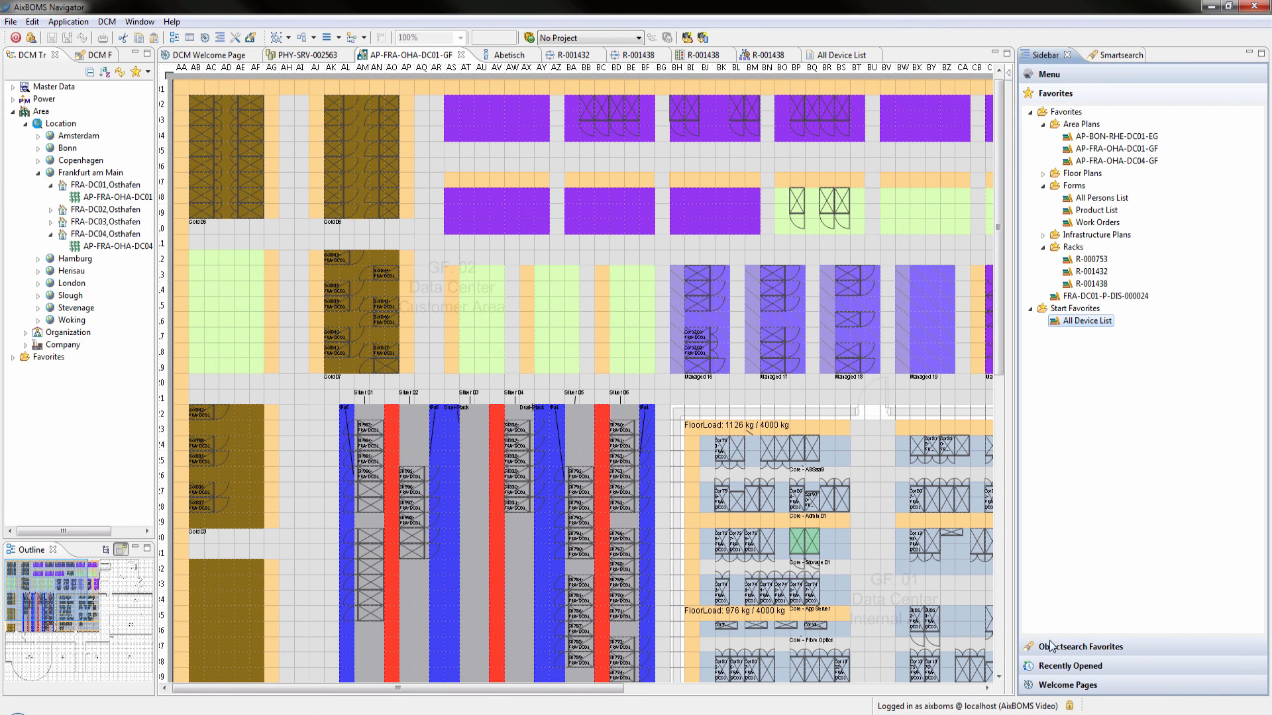
click(1056, 687)
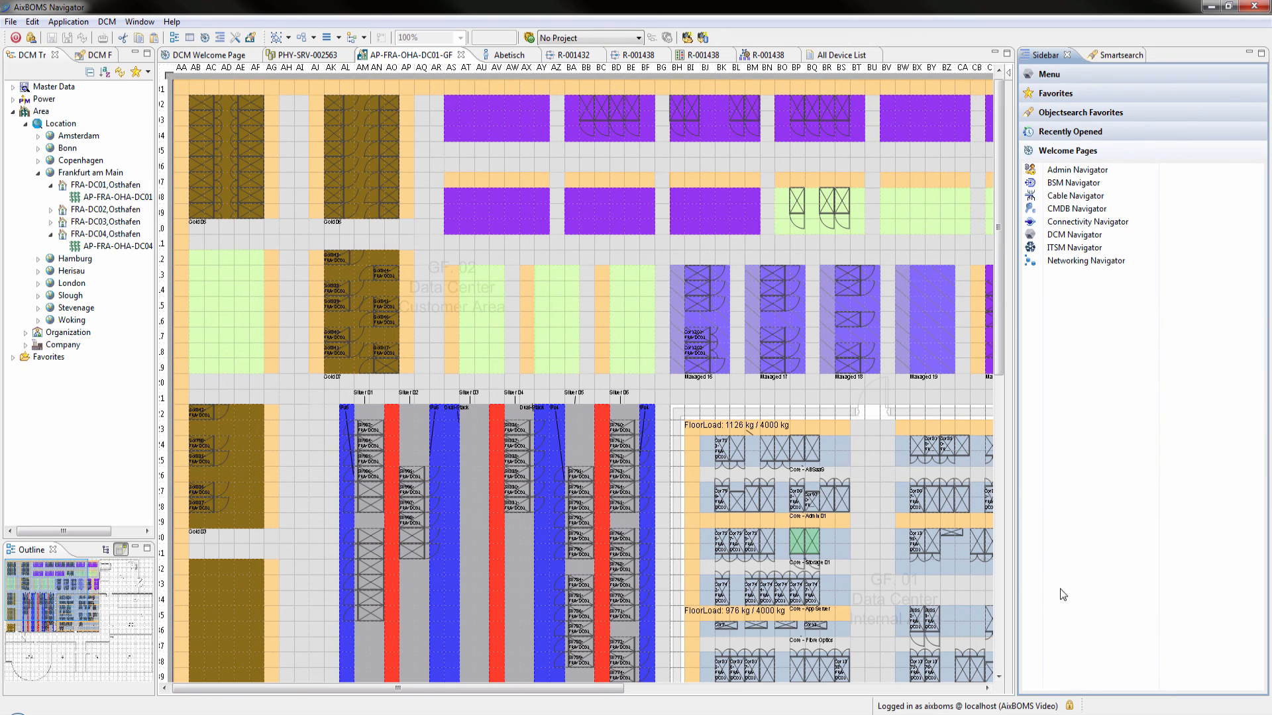
click(1060, 260)
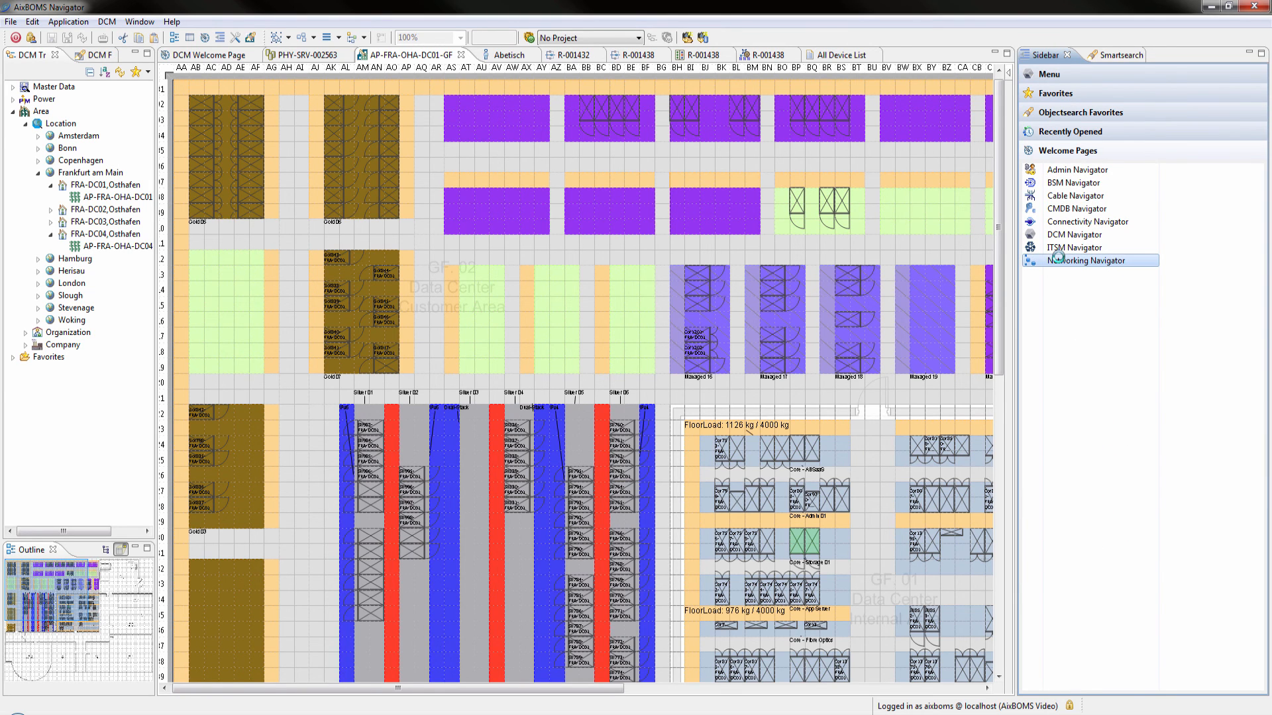
click(1060, 170)
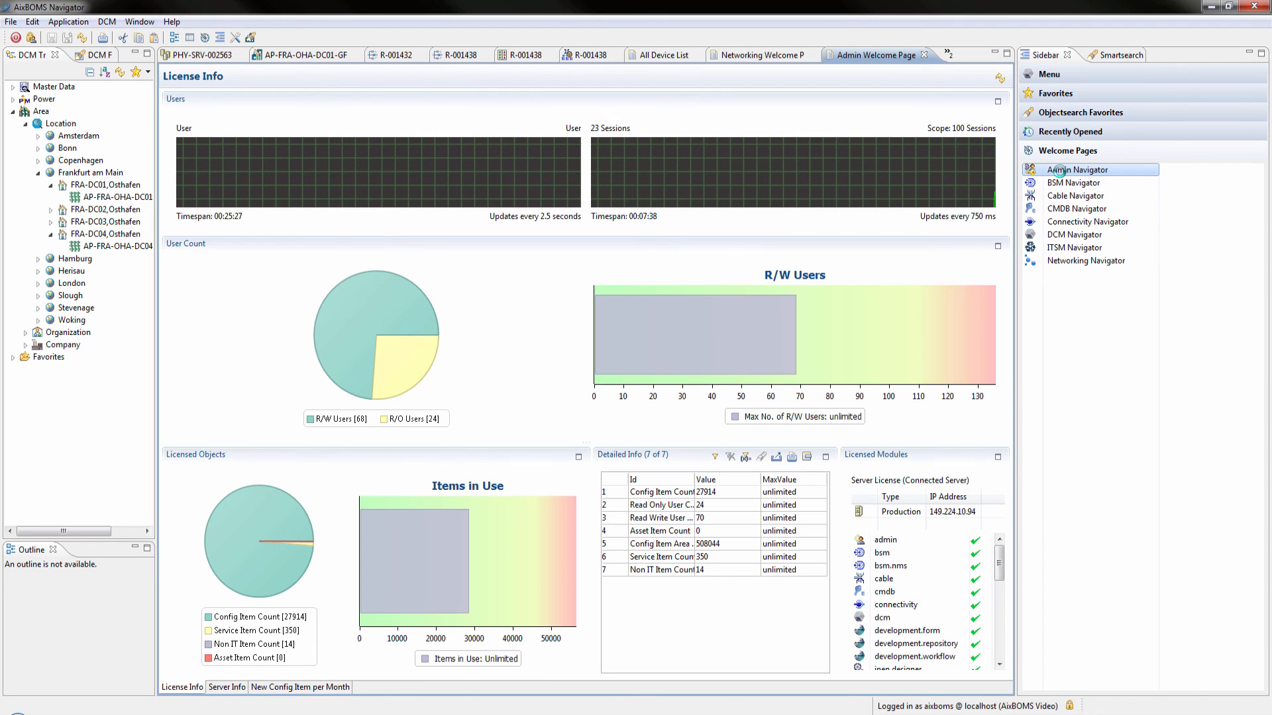